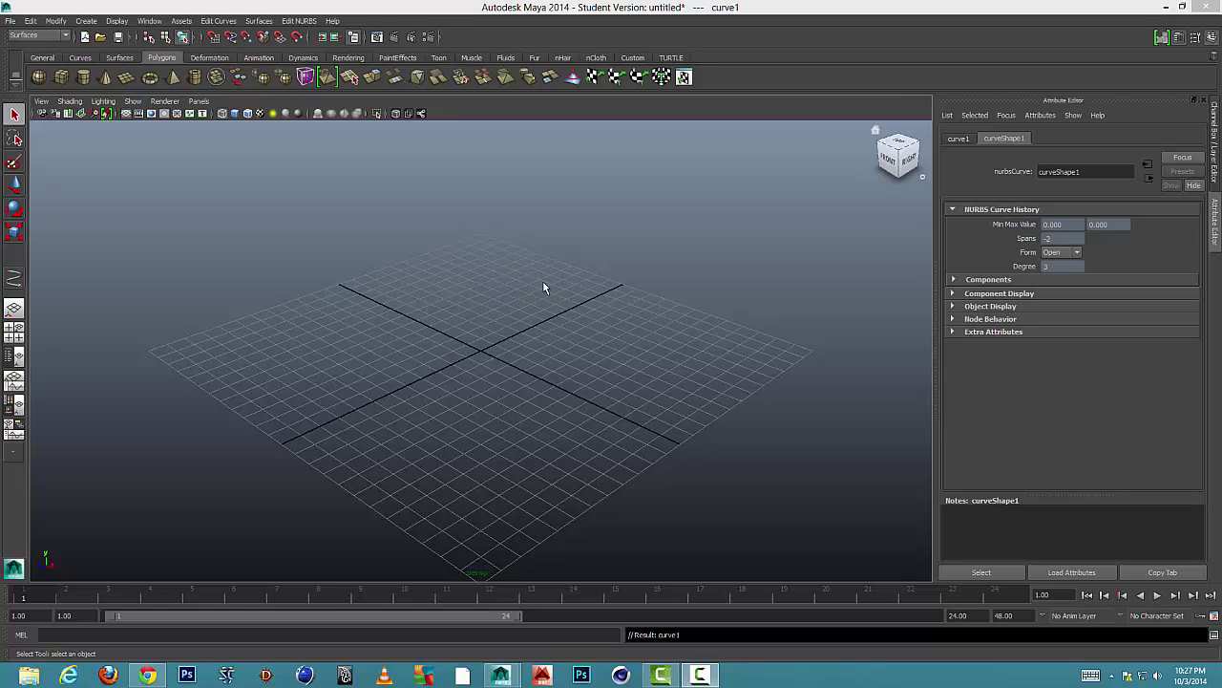
Deselect everything and maximise the front orthographic view
{"action": "left_click", "coordinate": [505, 276]}
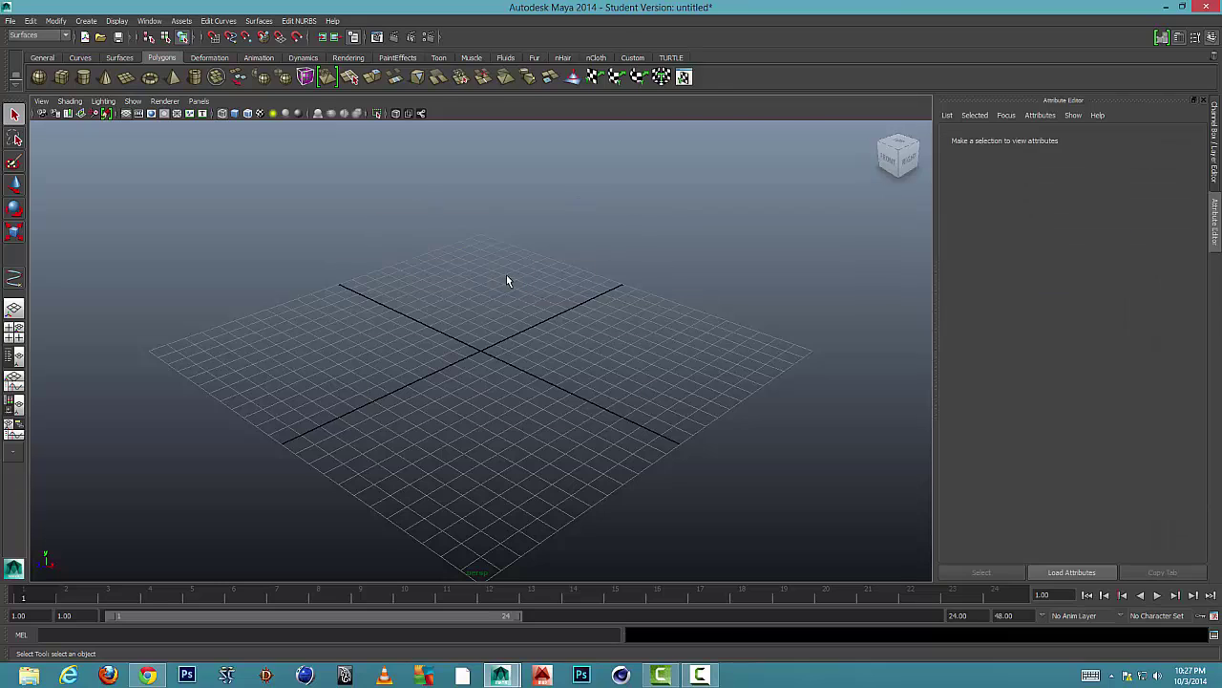
{"action": "key", "text": "space"}
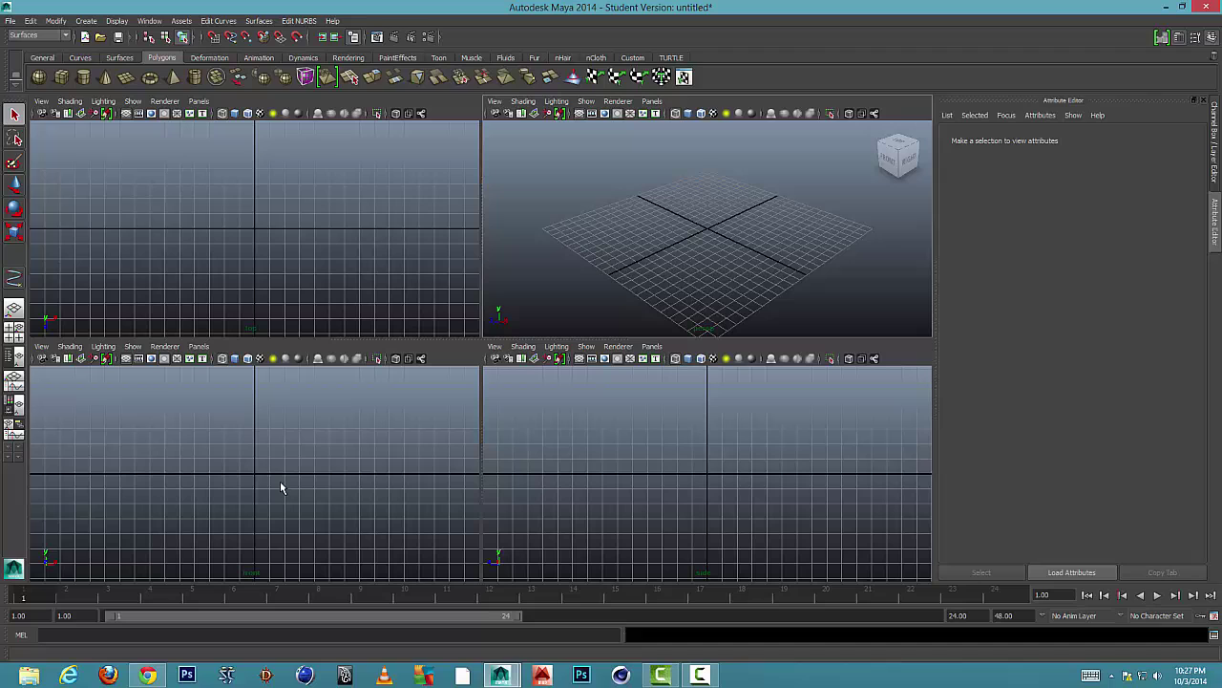
{"action": "key", "text": "space"}
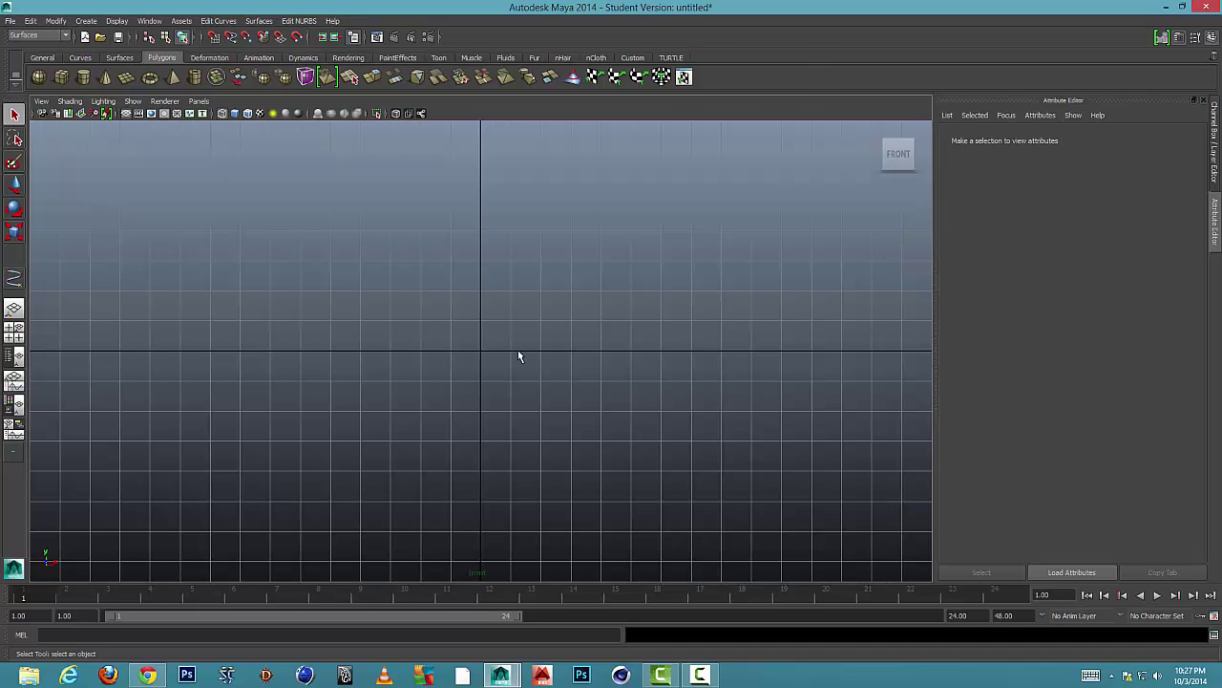
Reactivate the Surfaces menu set and bring up the Create menu
{"action": "left_click", "coordinate": [63, 36]}
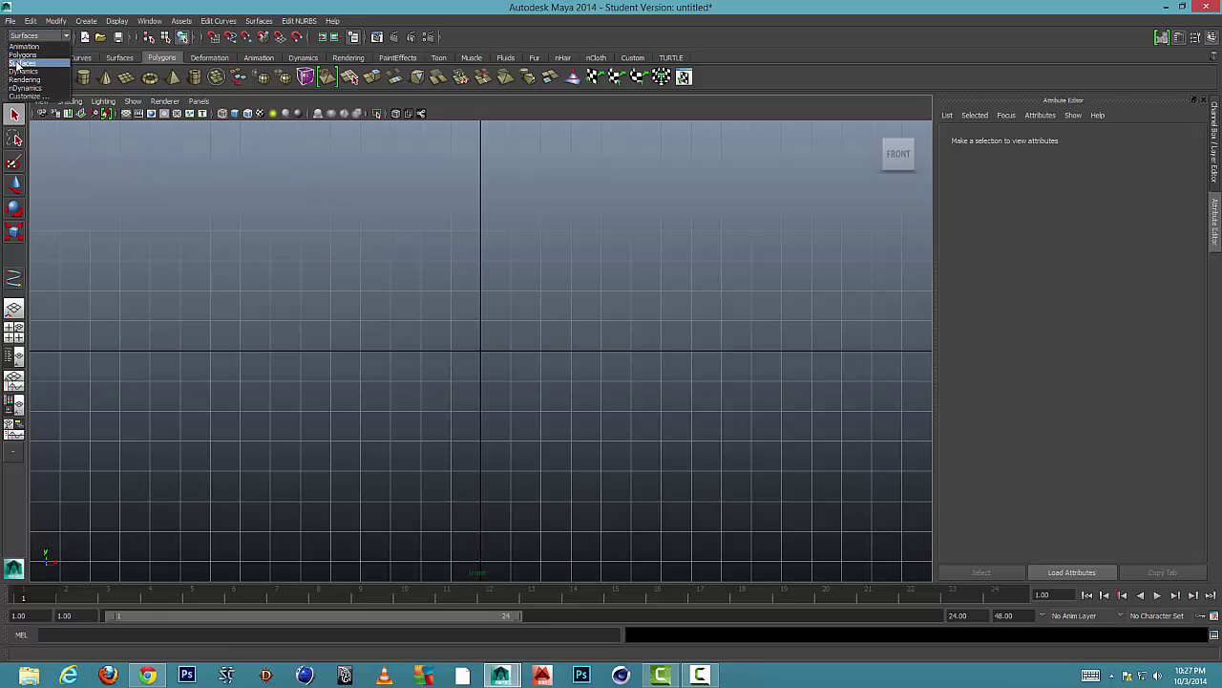
{"action": "left_click", "coordinate": [23, 54]}
{"action": "left_click", "coordinate": [36, 36]}
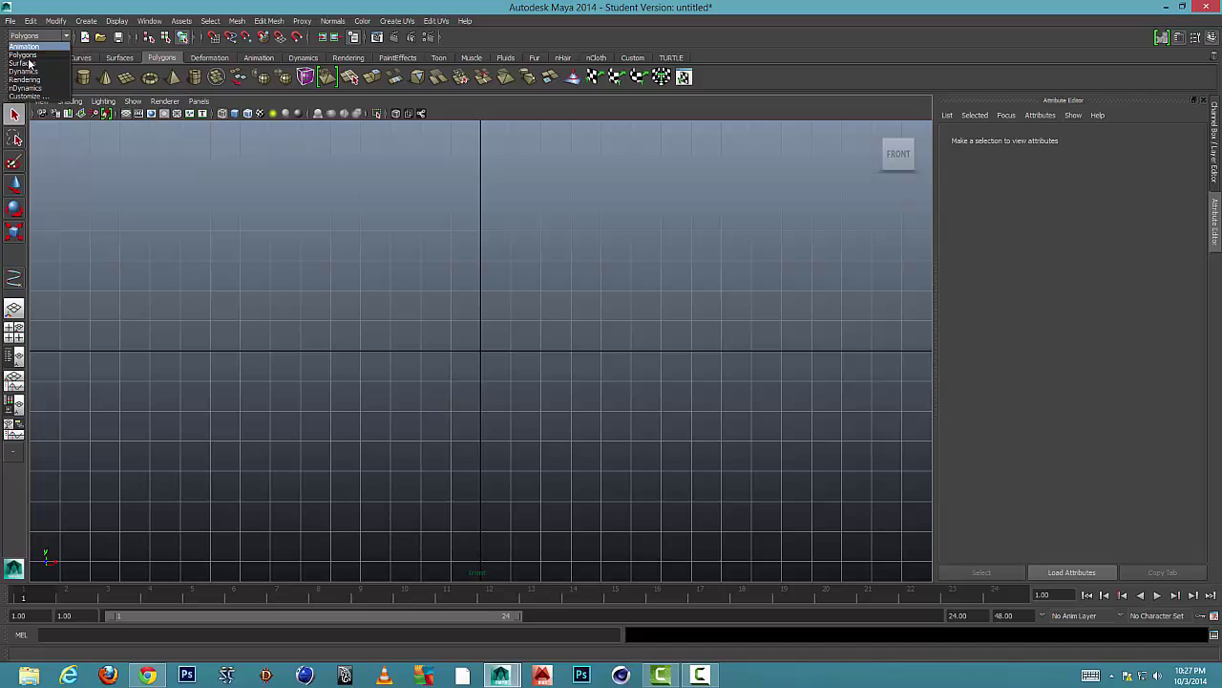
{"action": "left_click", "coordinate": [22, 63]}
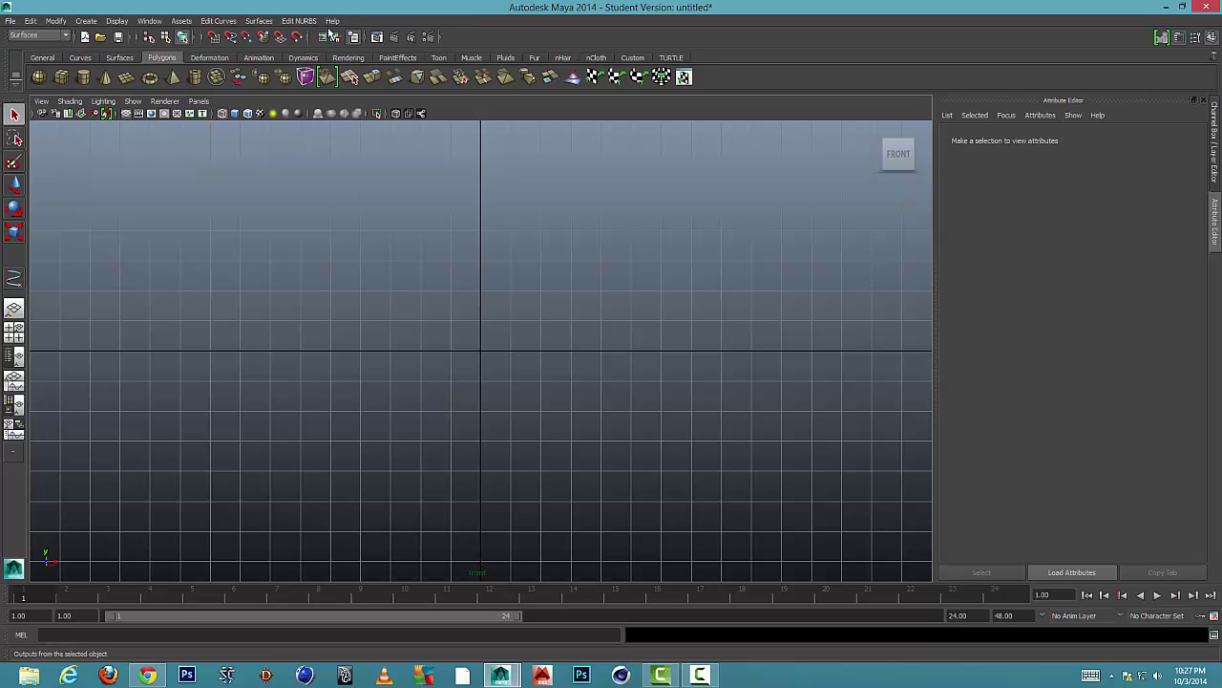
{"action": "left_click", "coordinate": [93, 23]}
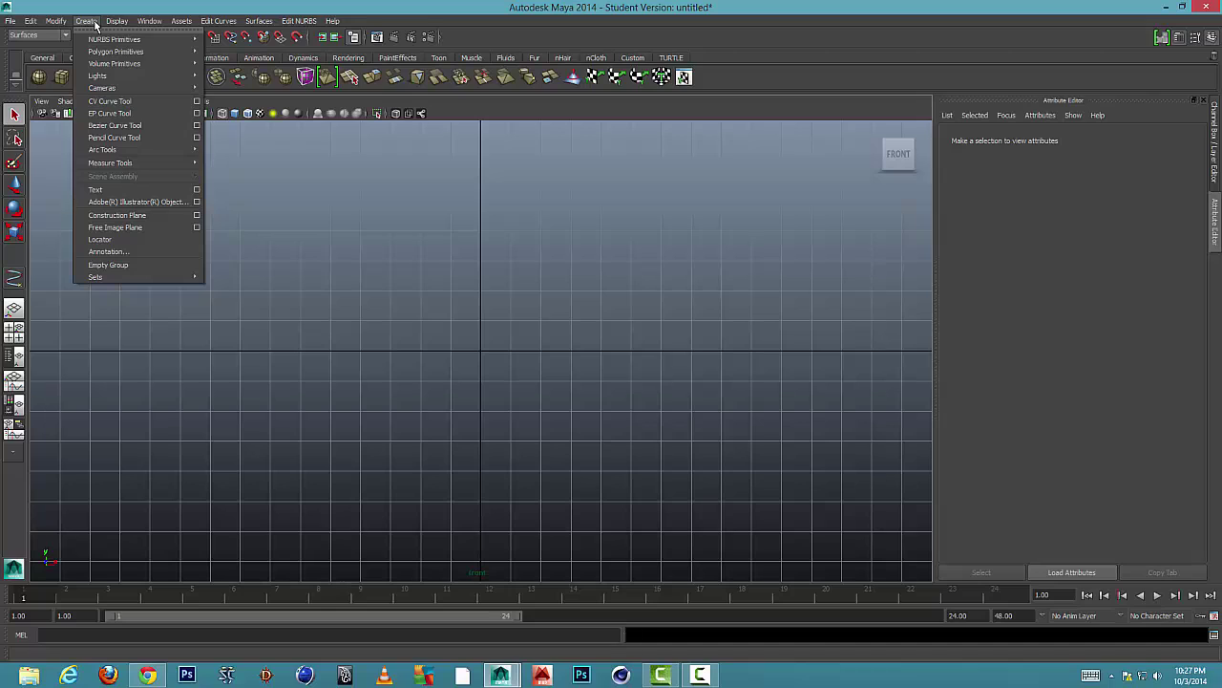
Draw a wavy 9-span EP curve profile down the front view, just right of the vertical axis
{"action": "left_click", "coordinate": [118, 114]}
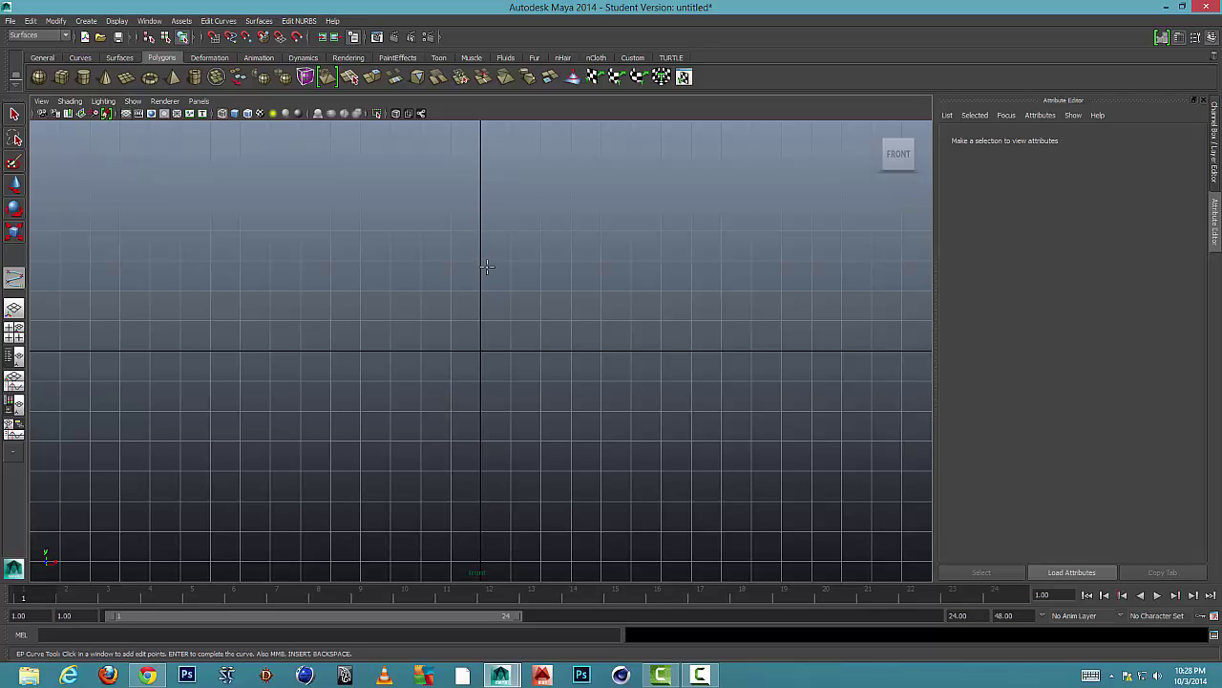
{"action": "left_click", "coordinate": [487, 208]}
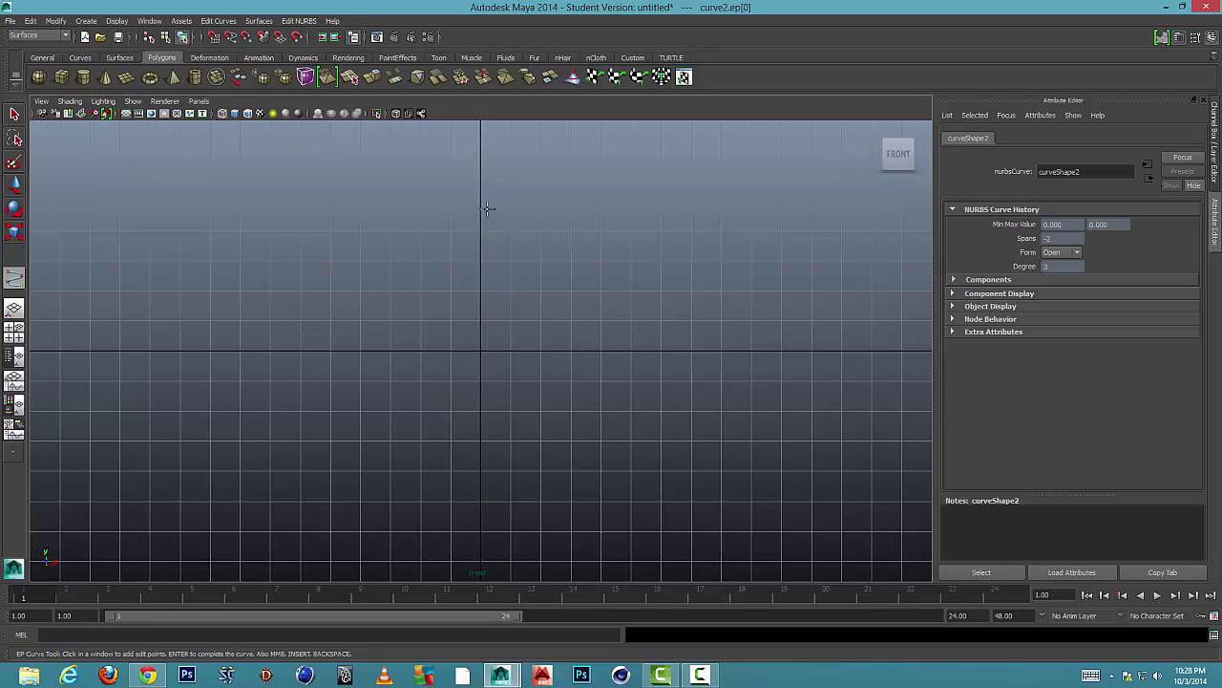
{"action": "left_click", "coordinate": [506, 213]}
{"action": "left_click_drag", "start_coordinate": [513, 231], "coordinate": [515, 255]}
{"action": "left_click", "coordinate": [507, 279]}
{"action": "left_click", "coordinate": [508, 294]}
{"action": "left_click", "coordinate": [523, 312]}
{"action": "left_click", "coordinate": [538, 322]}
{"action": "left_click_drag", "start_coordinate": [541, 338], "coordinate": [542, 350]}
{"action": "left_click", "coordinate": [543, 350]}
{"action": "key", "text": "q"}
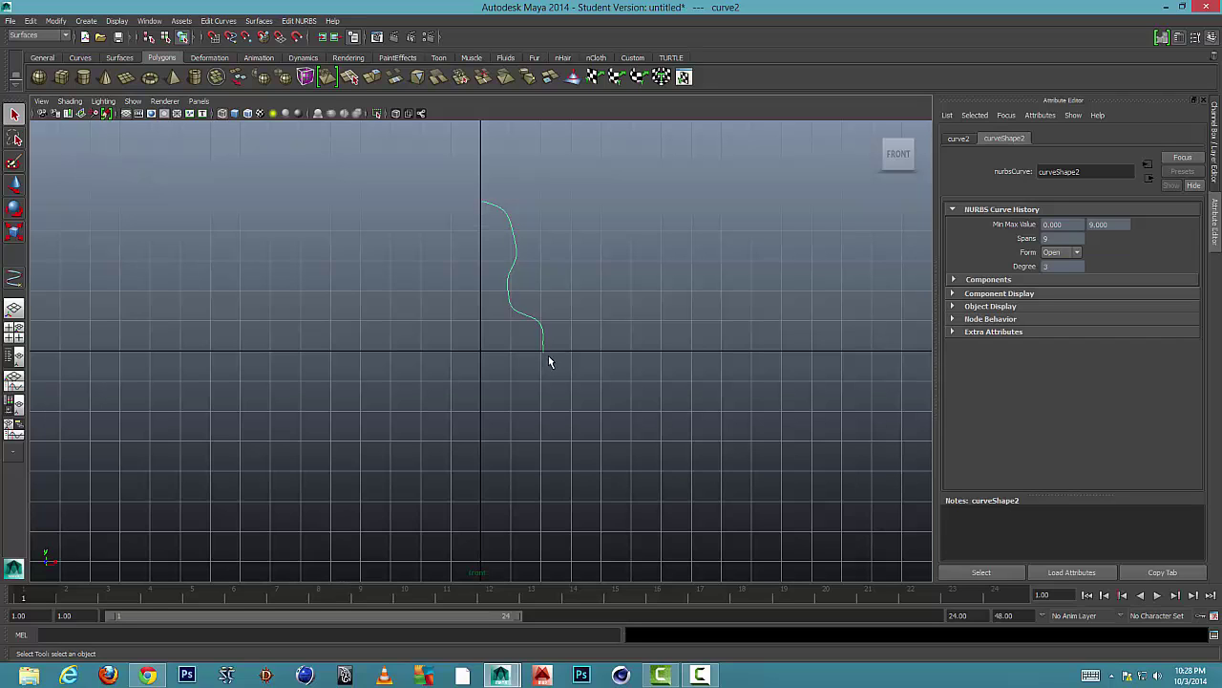
Maximise the perspective view and orbit to frame the profile curve
{"action": "key", "text": "space"}
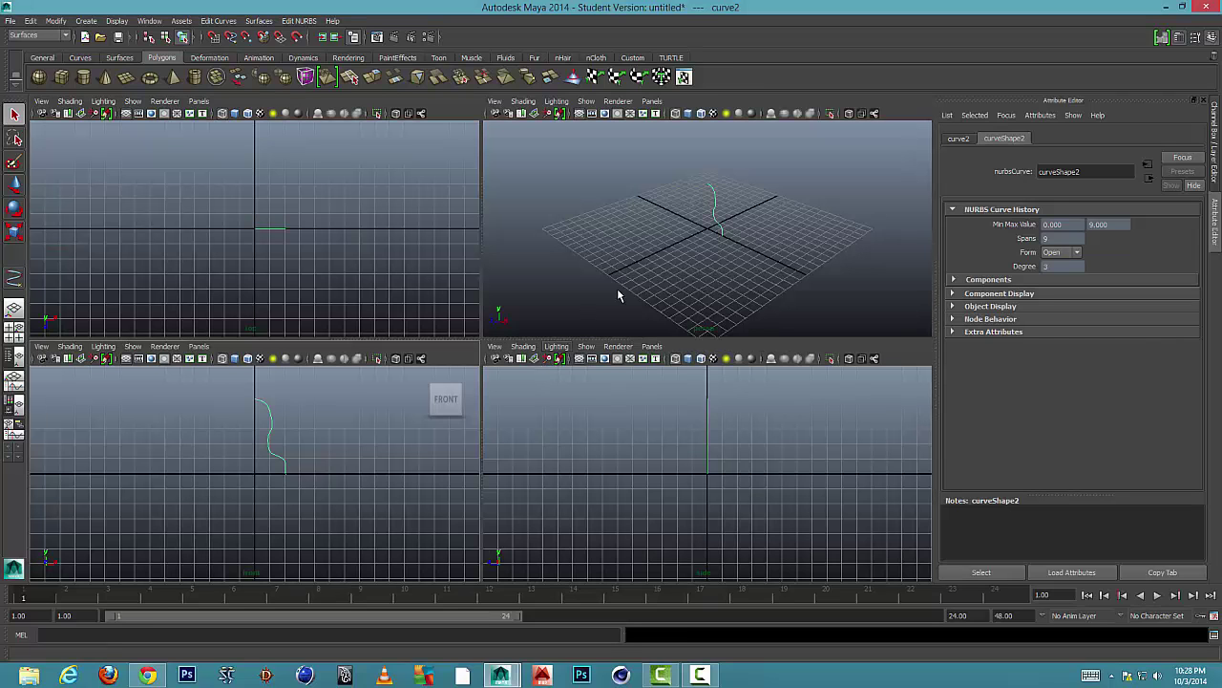
{"action": "key", "text": "space"}
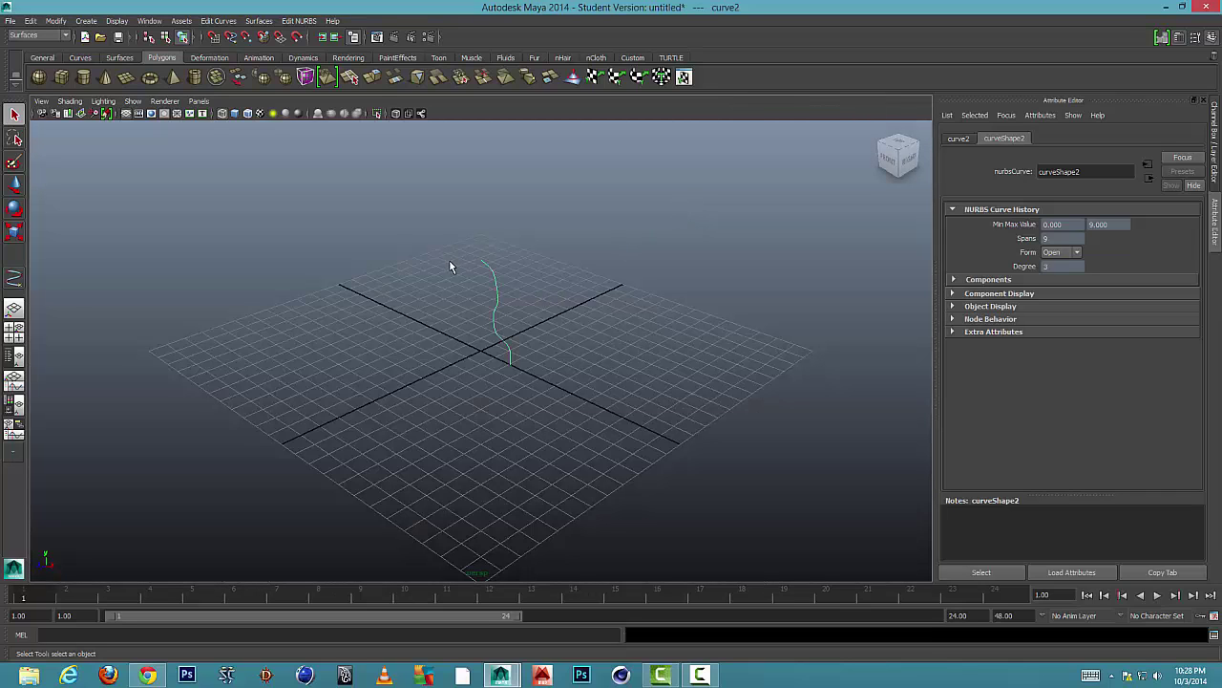
{"action": "left_click_drag", "start_coordinate": [464, 270], "coordinate": [440, 257], "text": "alt"}
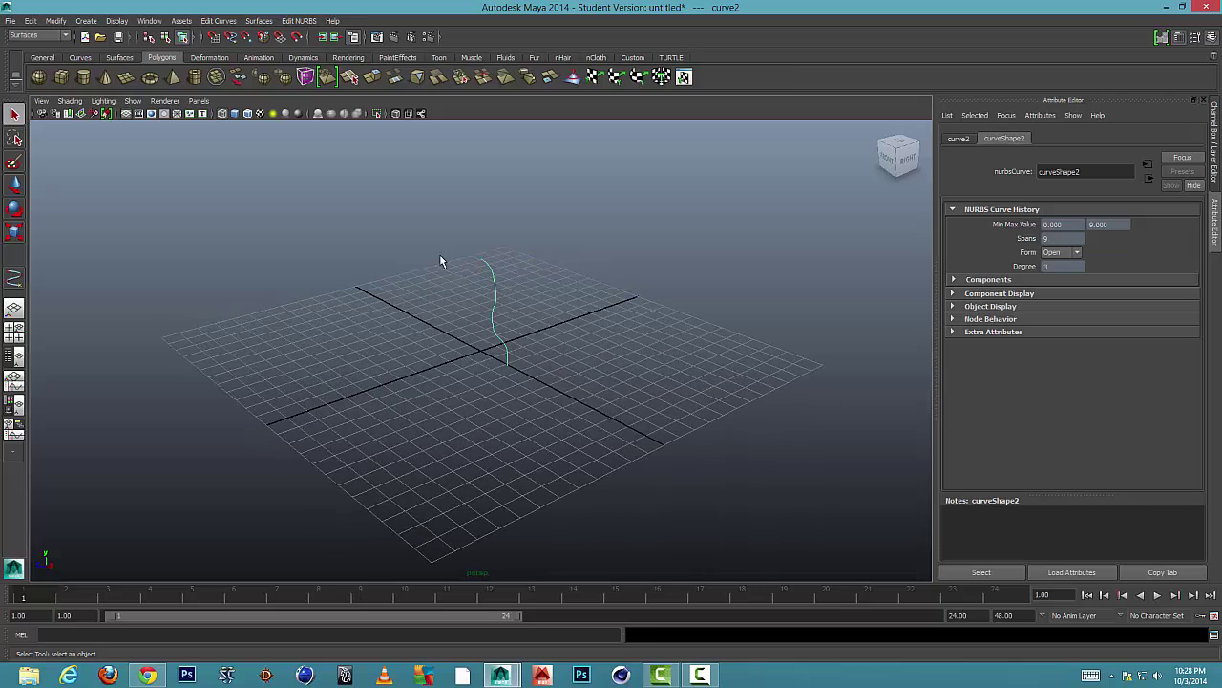
{"action": "left_click", "coordinate": [15, 184]}
{"action": "left_click_drag", "start_coordinate": [245, 204], "coordinate": [319, 406], "text": "alt"}
{"action": "scroll", "coordinate": [306, 401], "scroll_direction": "up", "scroll_amount": 3}
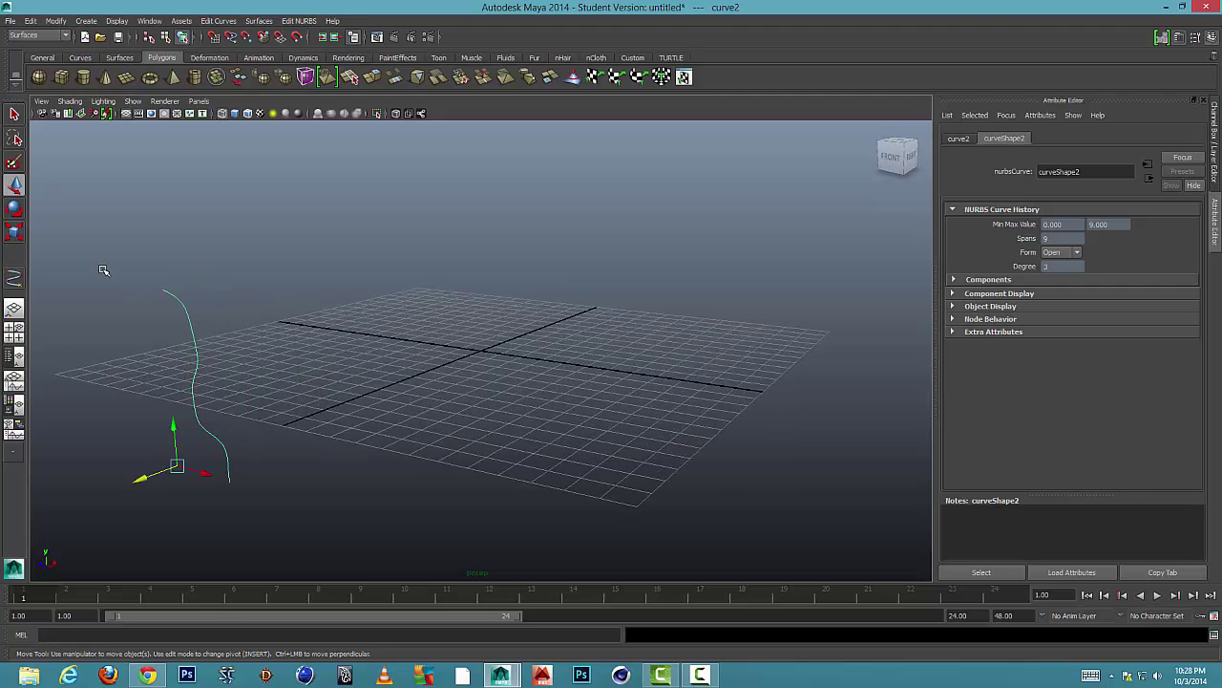
Scale the profile curve uniformly down to about 0.193
{"action": "left_click", "coordinate": [10, 235]}
{"action": "left_click_drag", "start_coordinate": [182, 465], "coordinate": [29, 599]}
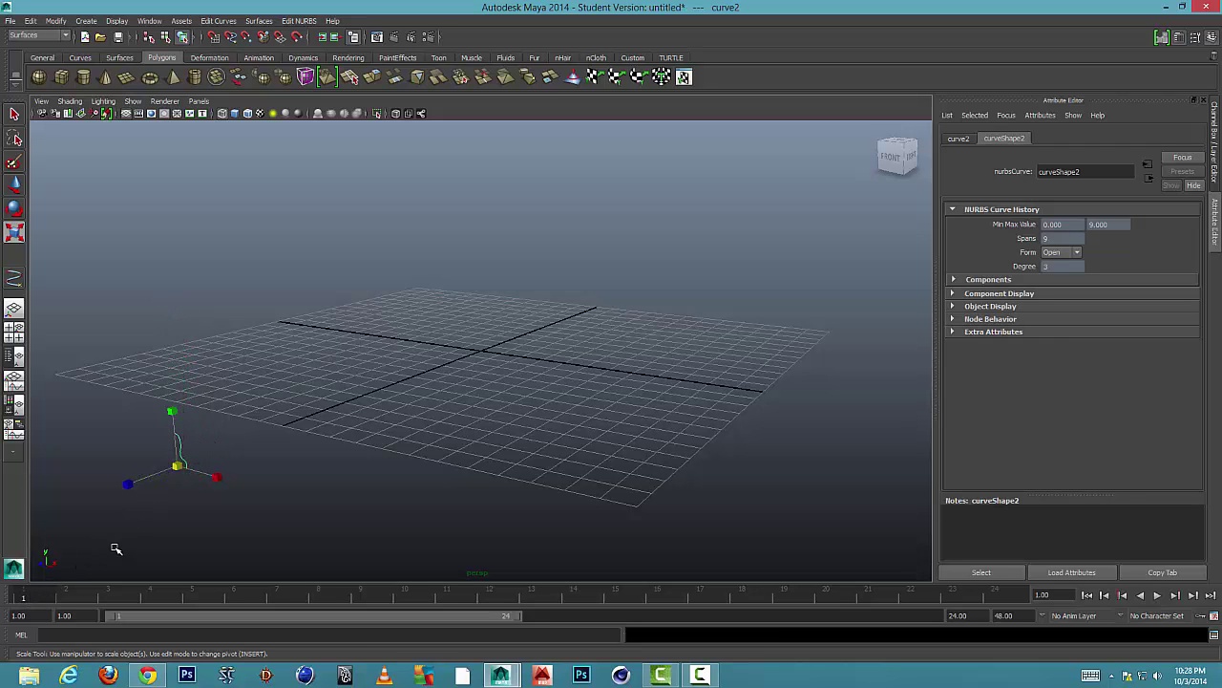
{"action": "left_click_drag", "start_coordinate": [133, 529], "coordinate": [212, 333], "text": "alt"}
{"action": "scroll", "coordinate": [159, 494], "scroll_direction": "up", "scroll_amount": 3}
{"action": "scroll", "coordinate": [158, 494], "scroll_direction": "down", "scroll_amount": 2}
Duplicate the profile curve and slide the copy, curve3, along Z to -14.085
{"action": "left_click", "coordinate": [229, 417]}
{"action": "left_click", "coordinate": [15, 185]}
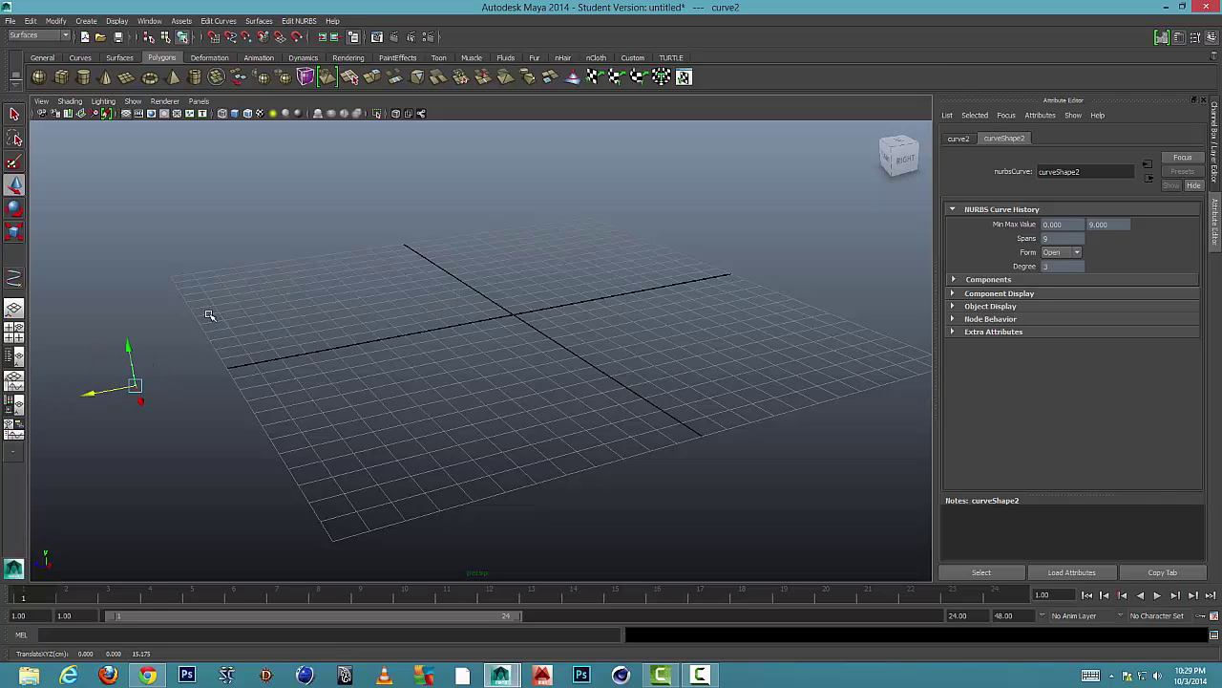
{"action": "key", "text": "ctrl+d"}
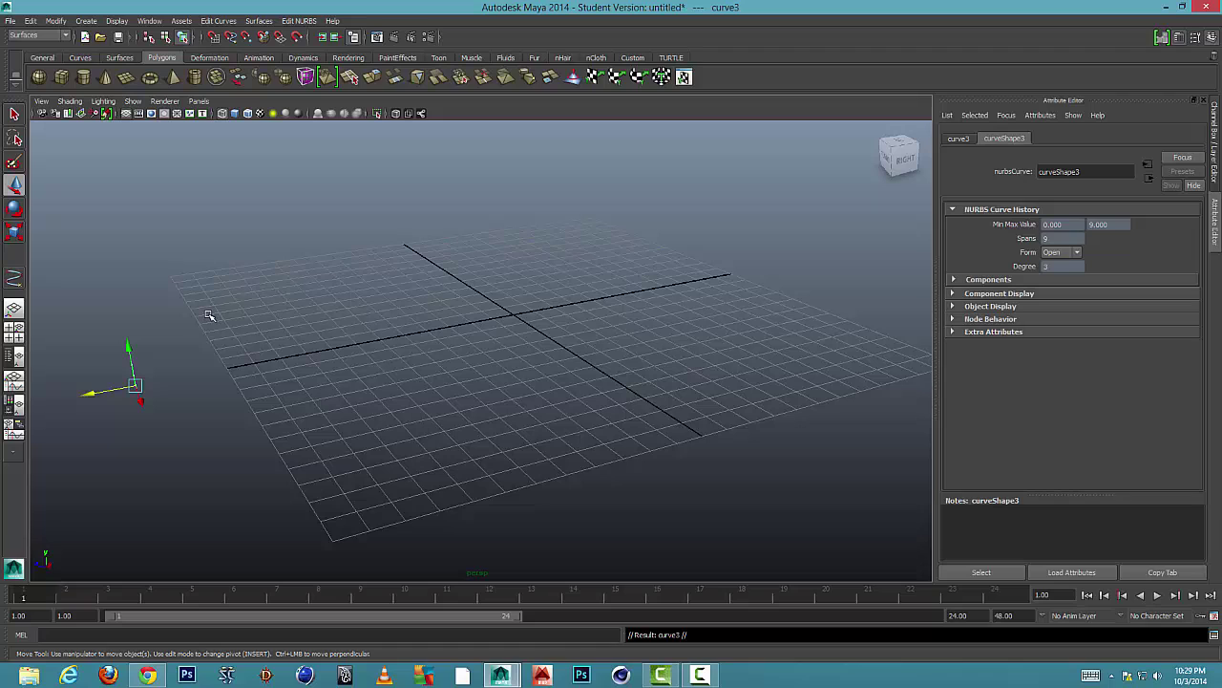
{"action": "left_click_drag", "start_coordinate": [99, 394], "coordinate": [749, 279]}
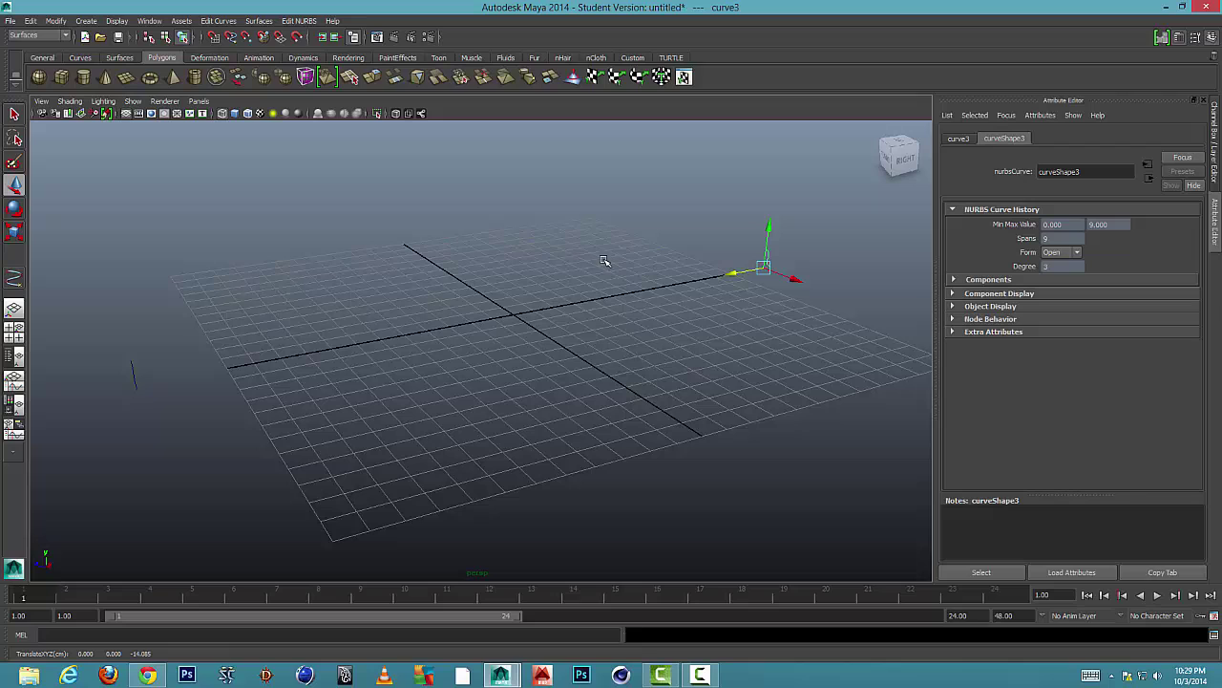
Orbit to see both curves and select the copied curve3
{"action": "left_click_drag", "start_coordinate": [494, 303], "coordinate": [565, 292], "text": "alt"}
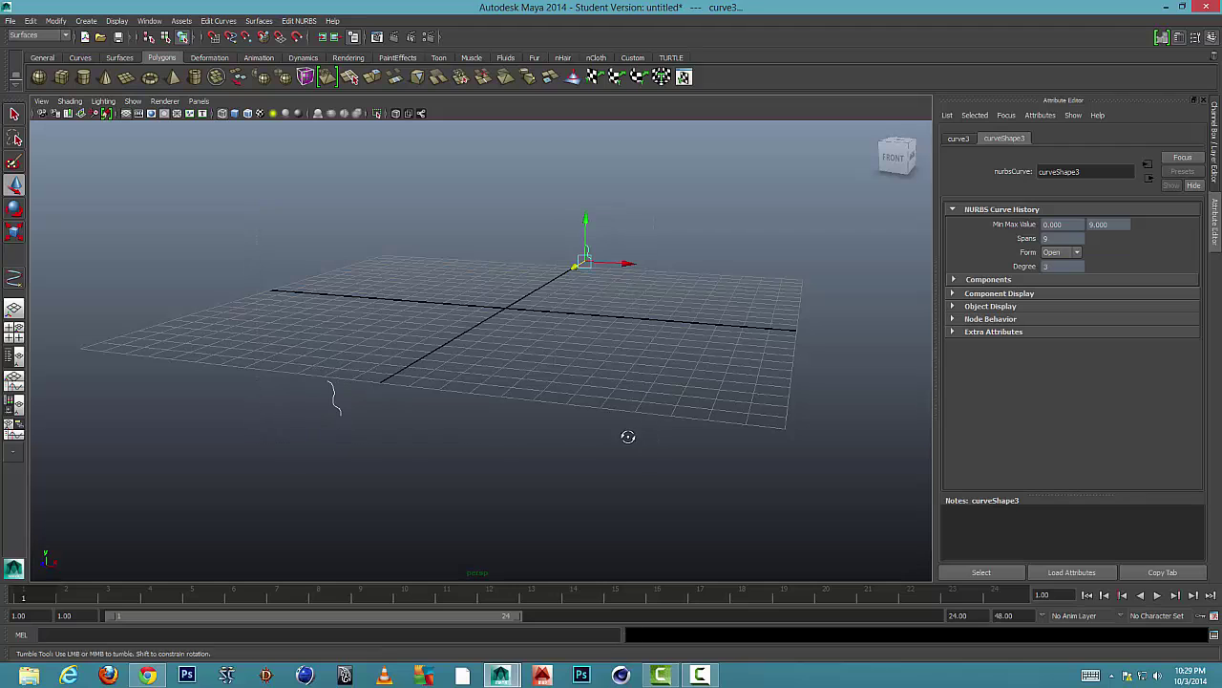
{"action": "left_click_drag", "start_coordinate": [628, 437], "coordinate": [469, 379], "text": "alt"}
{"action": "left_click_drag", "start_coordinate": [74, 217], "coordinate": [832, 445]}
{"action": "left_click", "coordinate": [741, 275]}
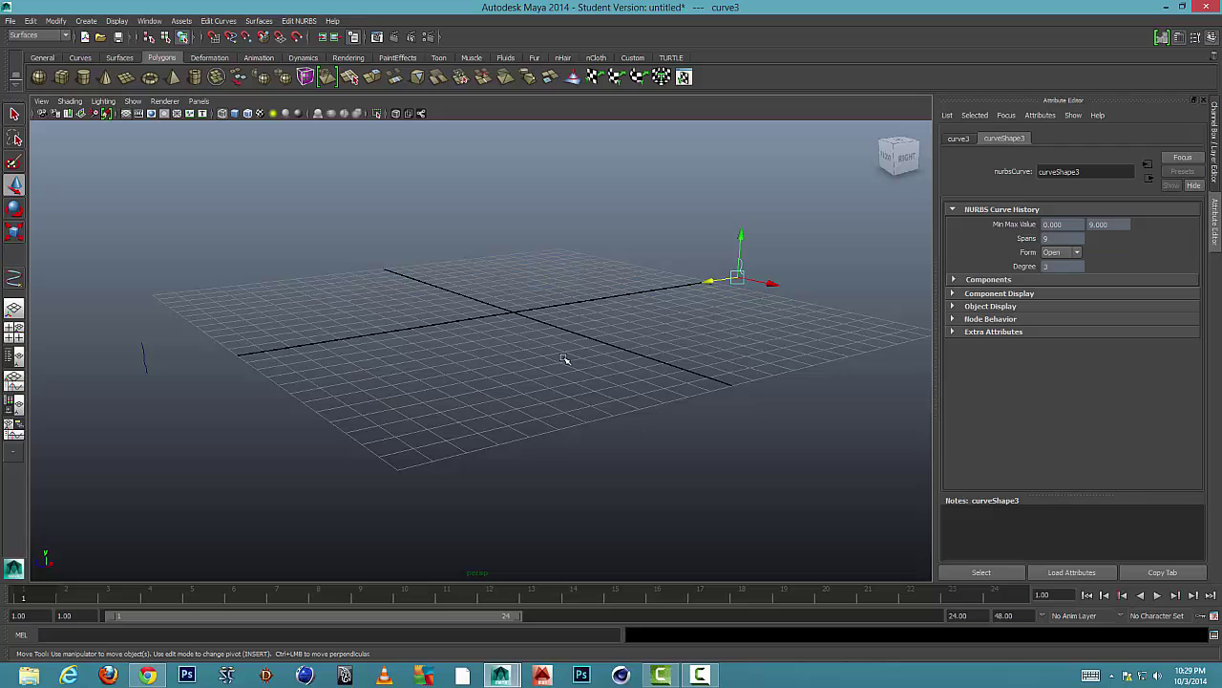
Select both profile curves and loft them into a surface with Surfaces > Loft
{"action": "left_click", "coordinate": [144, 366]}
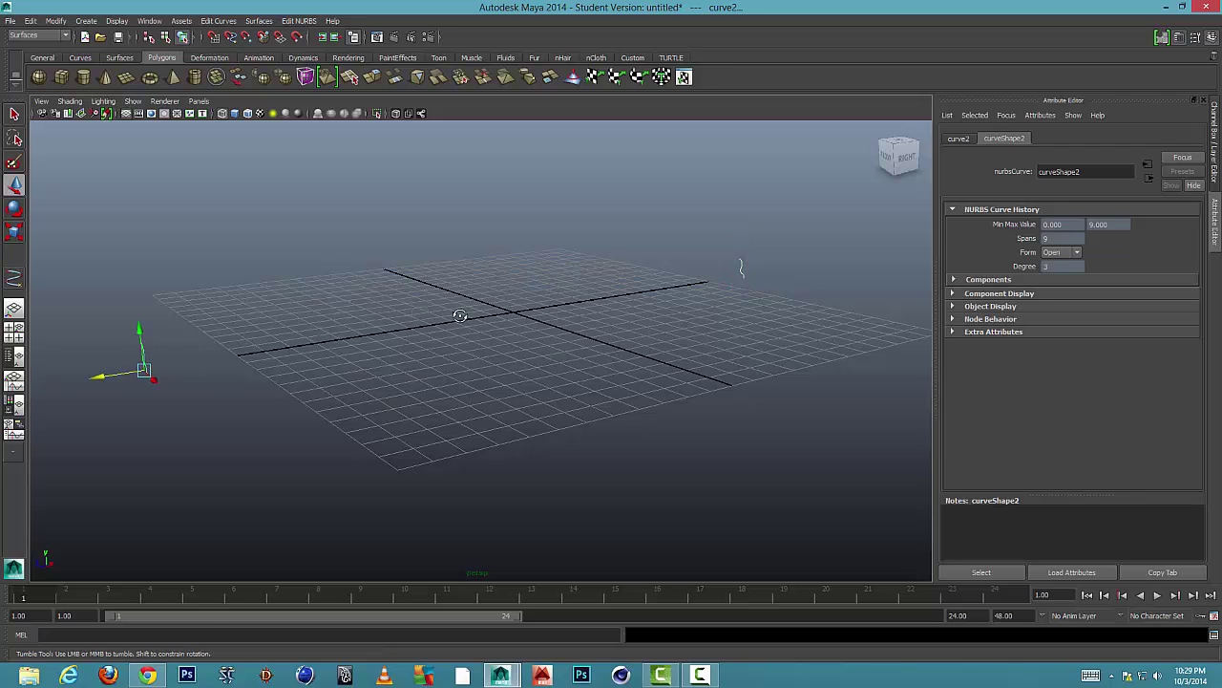
{"action": "left_click_drag", "start_coordinate": [458, 314], "coordinate": [248, 355], "text": "alt"}
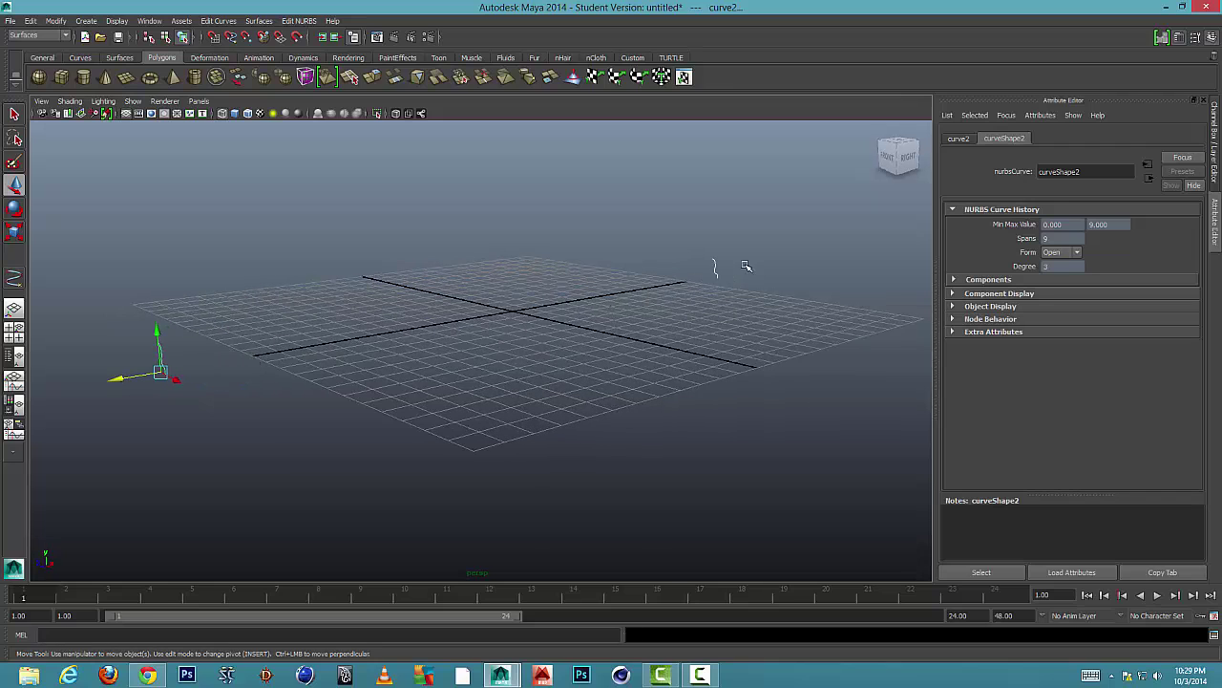
{"action": "left_click_drag", "start_coordinate": [673, 289], "coordinate": [634, 298], "text": "alt"}
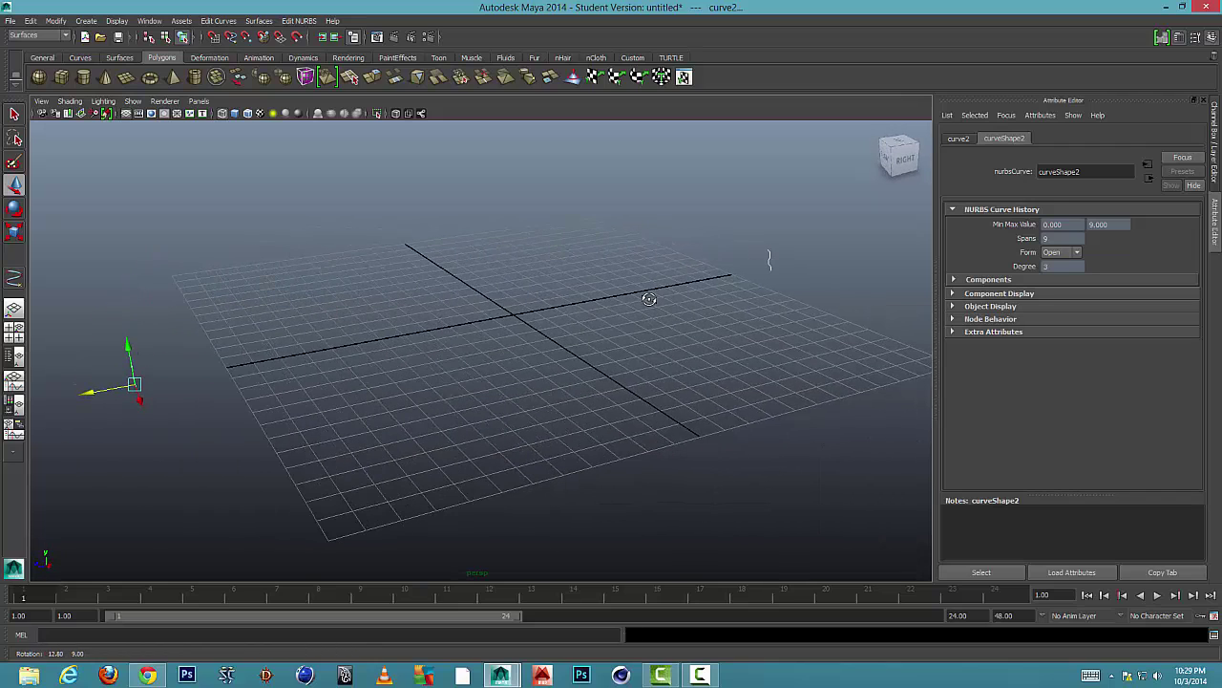
{"action": "left_click", "coordinate": [250, 21]}
{"action": "left_click", "coordinate": [249, 24]}
{"action": "left_click", "coordinate": [65, 35]}
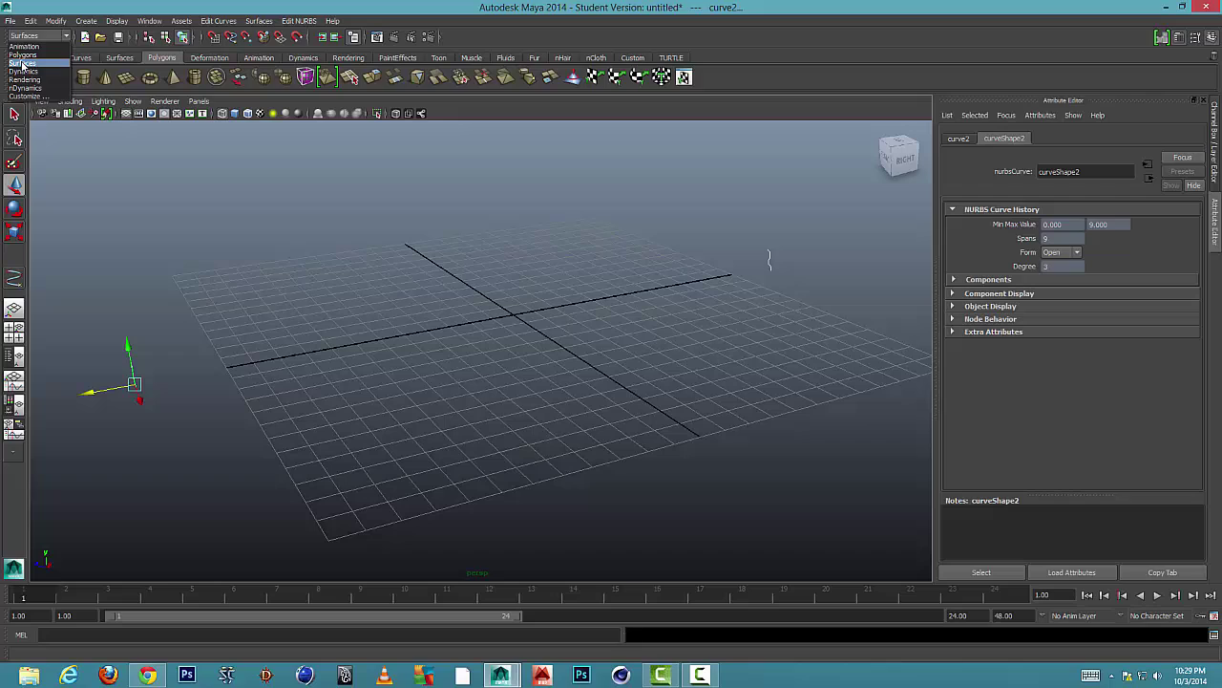
{"action": "left_click", "coordinate": [23, 63]}
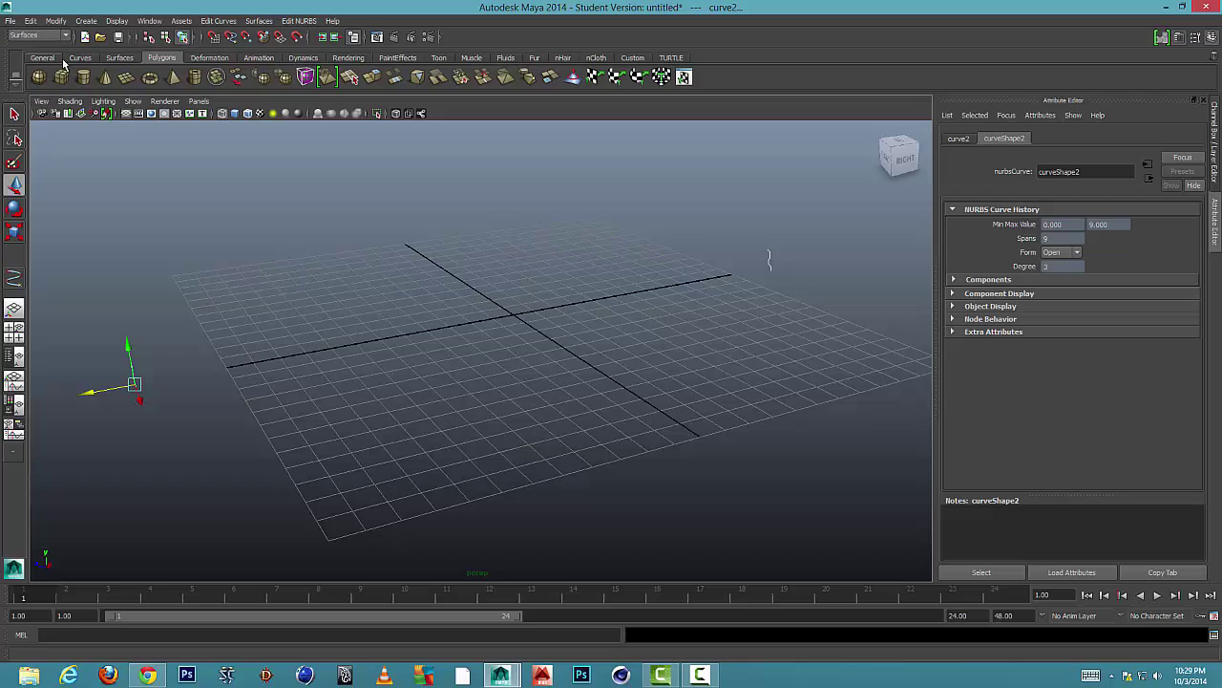
{"action": "left_click", "coordinate": [266, 23]}
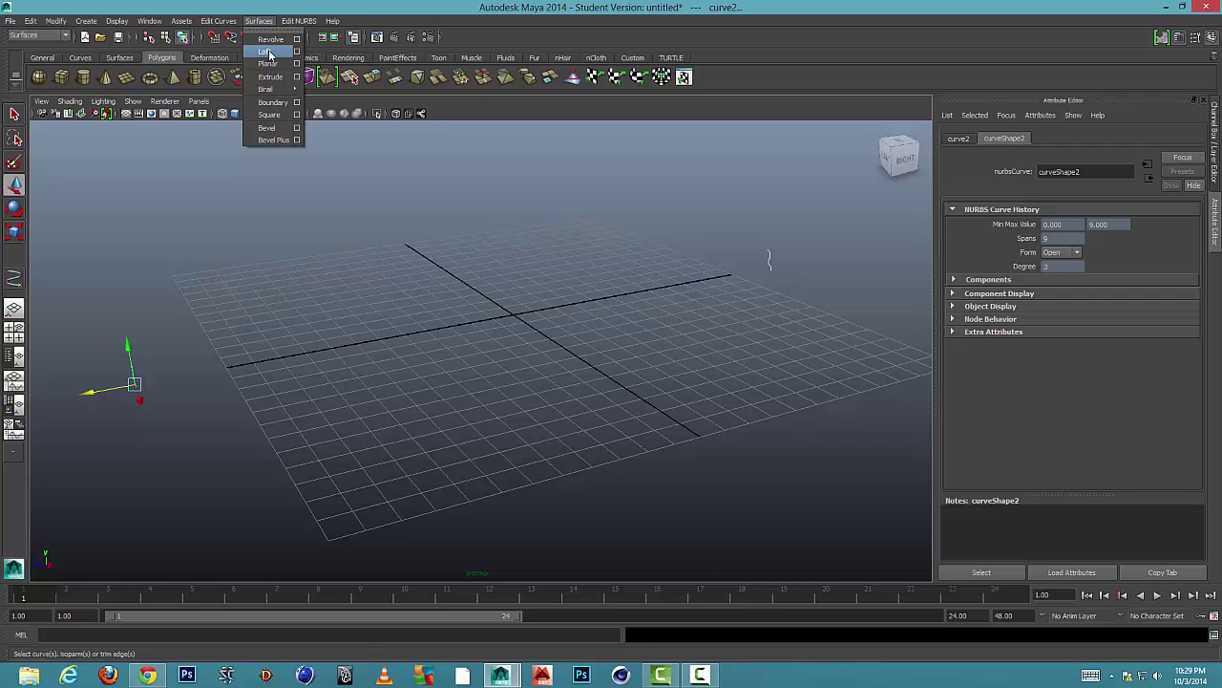
{"action": "left_click", "coordinate": [269, 52]}
Show the lofted molding strip in shaded mode and deselect it
{"action": "mouse_move", "coordinate": [331, 203]}
{"action": "left_mouse_down", "text": "alt"}
{"action": "mouse_move", "coordinate": [416, 187]}
{"action": "mouse_move", "coordinate": [309, 202]}
{"action": "mouse_move", "coordinate": [332, 205]}
{"action": "left_mouse_up", "text": "alt"}
{"action": "key", "text": "5"}
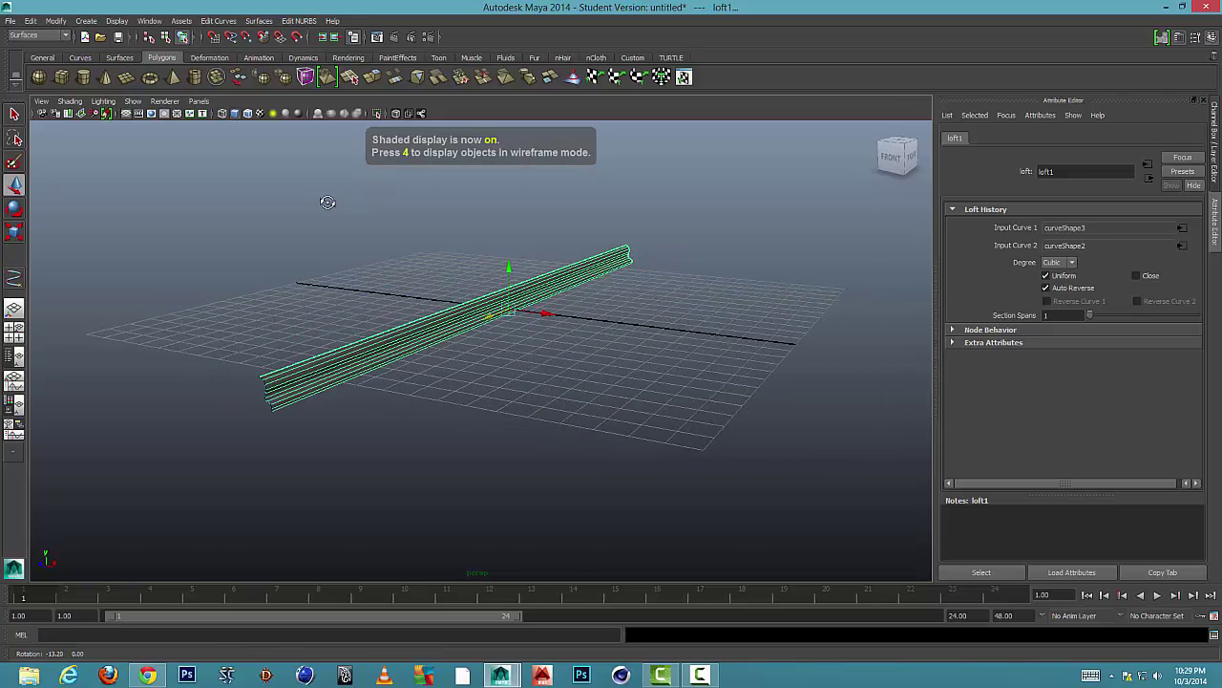
{"action": "left_click_drag", "start_coordinate": [355, 246], "coordinate": [268, 283], "text": "alt"}
{"action": "left_click", "coordinate": [357, 249]}
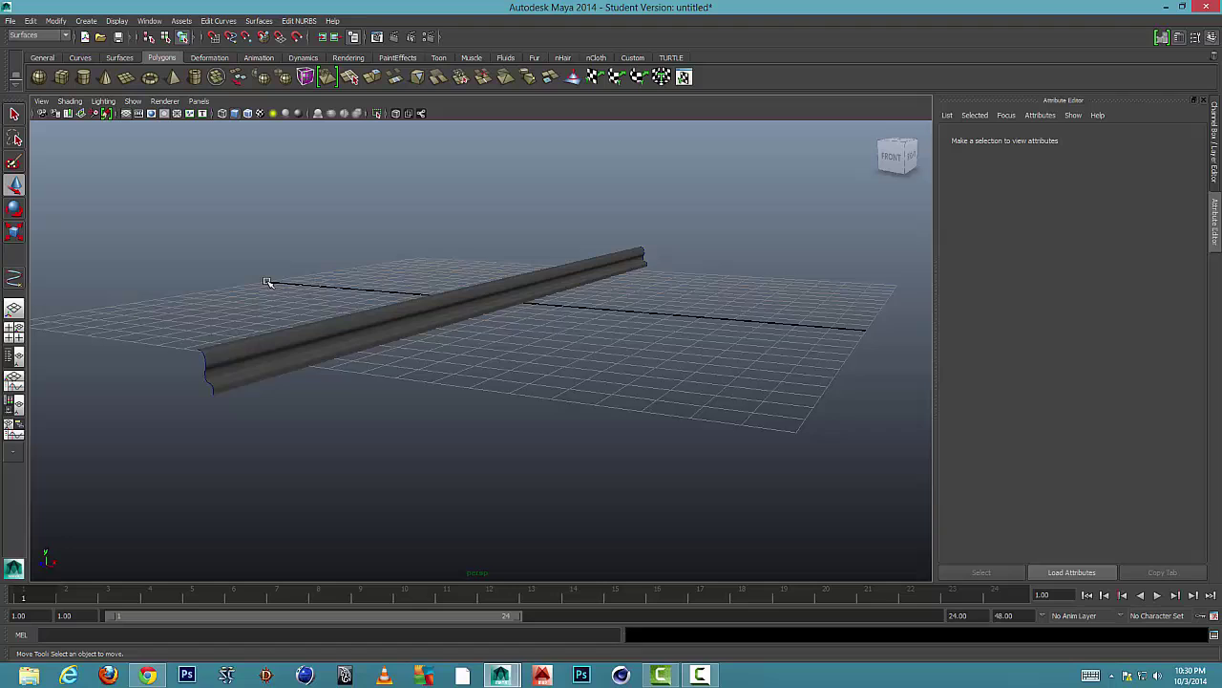
{"action": "right_click_drag", "start_coordinate": [267, 283], "coordinate": [261, 359], "text": "alt"}
{"action": "left_click", "coordinate": [268, 362]}
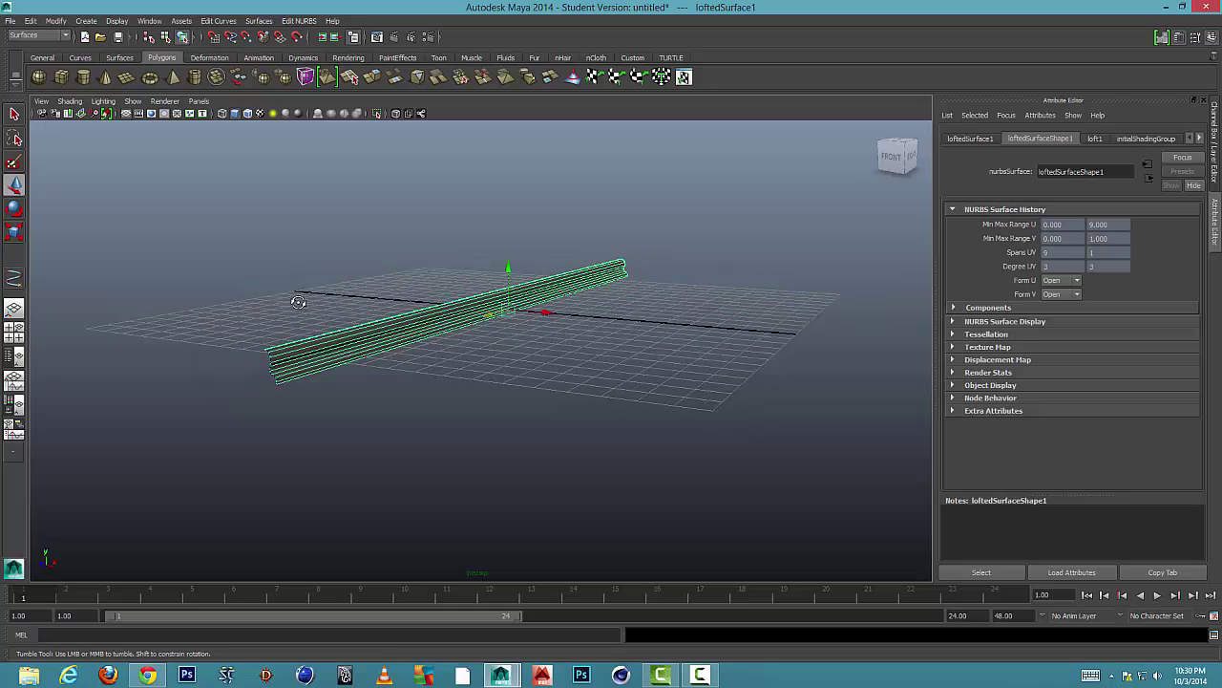
{"action": "left_click_drag", "start_coordinate": [296, 299], "coordinate": [258, 369], "text": "alt"}
{"action": "left_click", "coordinate": [246, 366]}
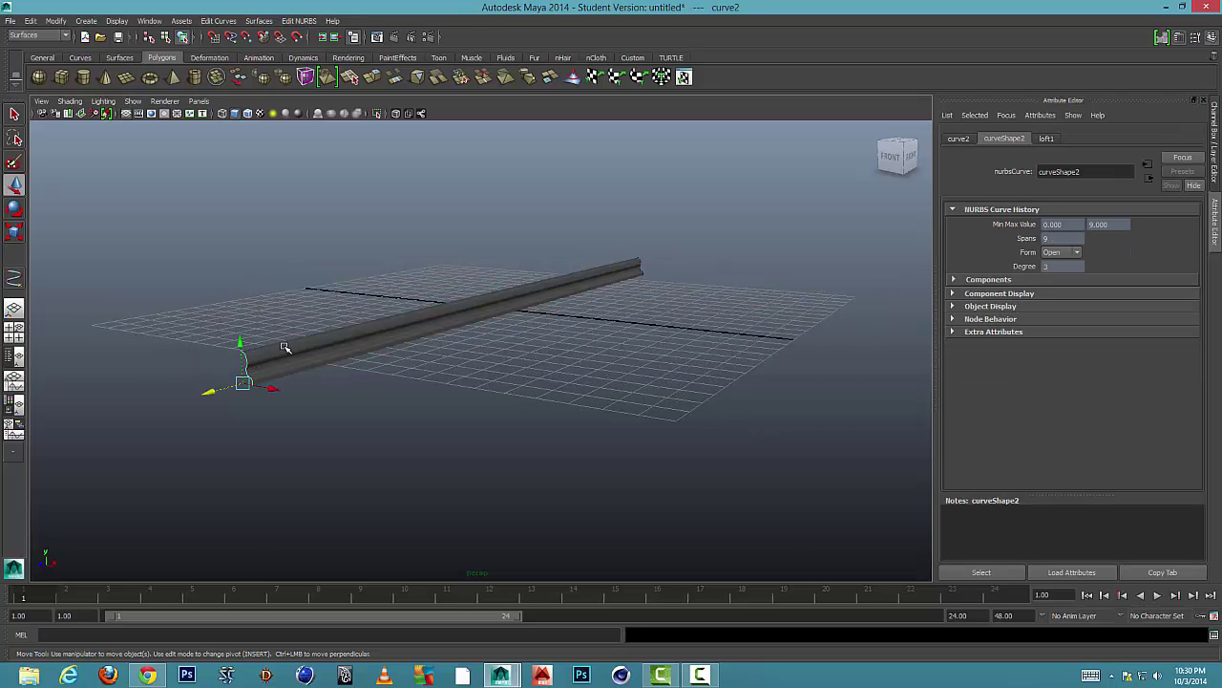
{"action": "right_click_drag", "start_coordinate": [291, 343], "coordinate": [356, 323], "text": "alt"}
{"action": "left_click_drag", "start_coordinate": [356, 322], "coordinate": [264, 344], "text": "alt"}
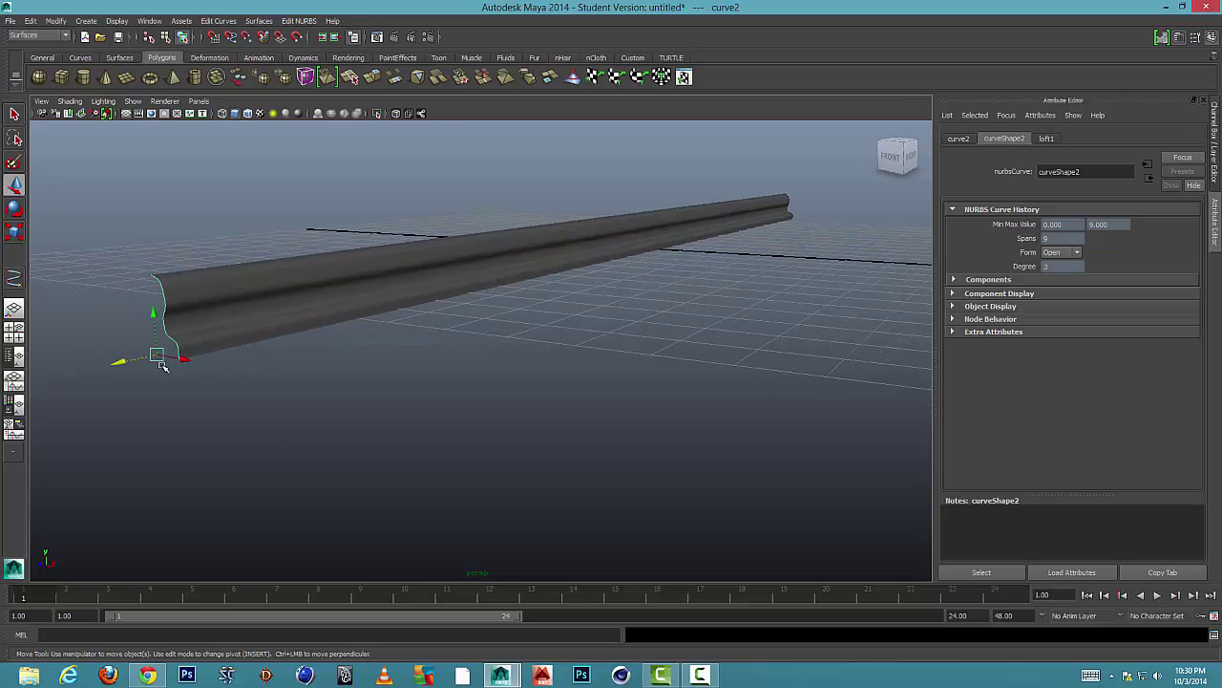
{"action": "left_click_drag", "start_coordinate": [183, 359], "coordinate": [370, 320]}
{"action": "key", "text": "ctrl+z"}
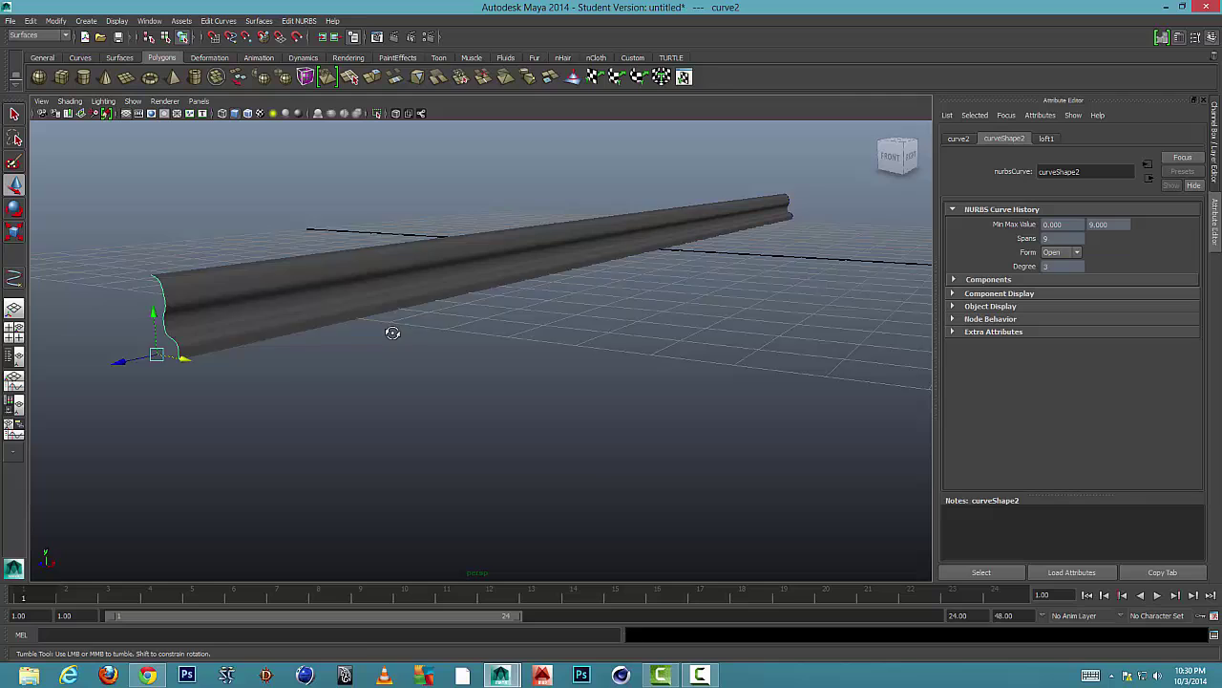
{"action": "key", "text": "ctrl+z"}
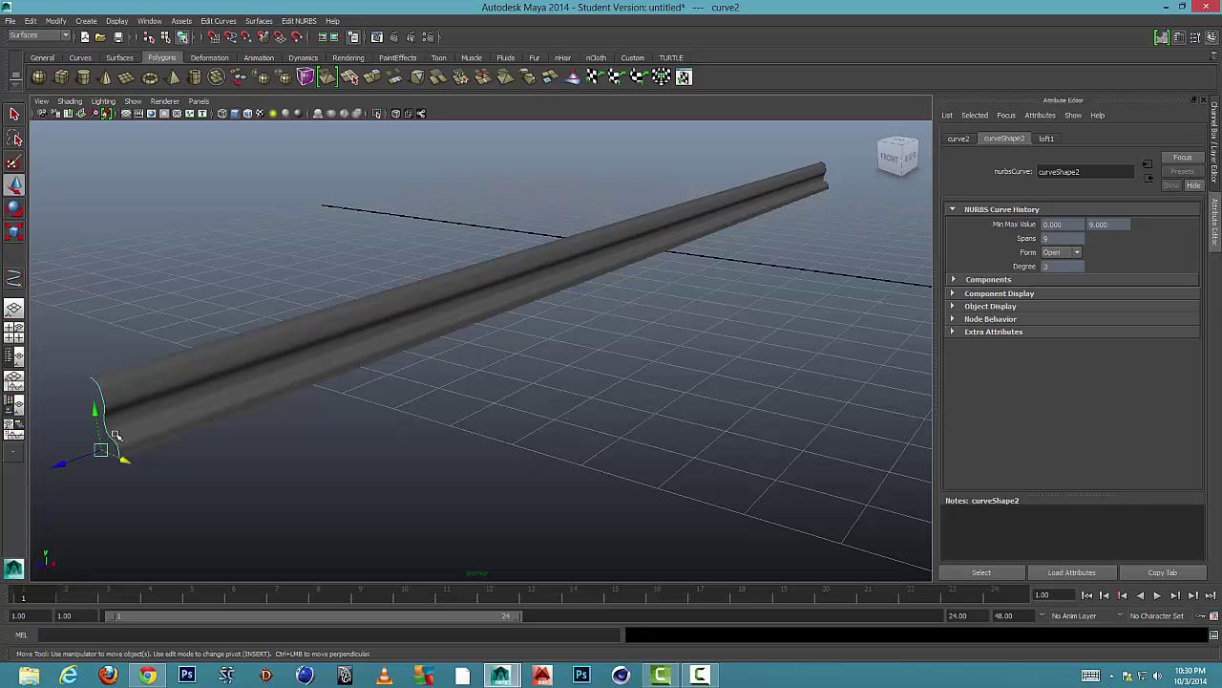
{"action": "left_click", "coordinate": [282, 360]}
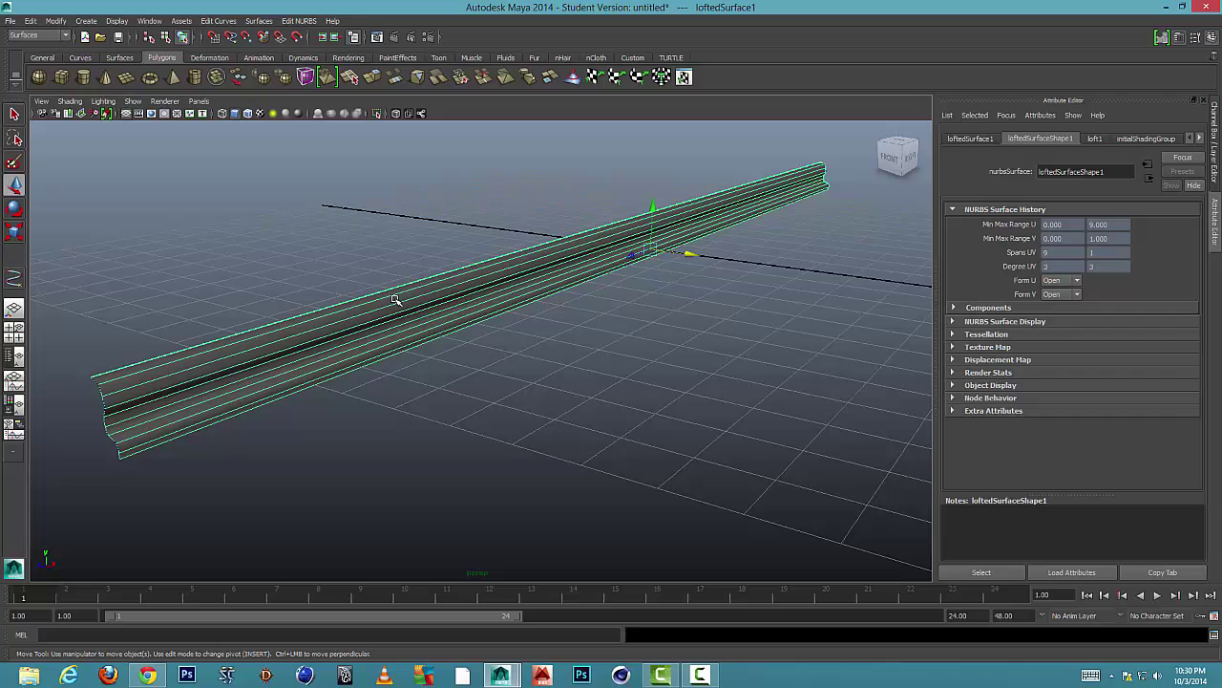
Delete loftedSurface1's construction history with Edit > Delete by Type > History
{"action": "left_click", "coordinate": [391, 234]}
{"action": "left_click", "coordinate": [448, 315]}
{"action": "left_click", "coordinate": [30, 21]}
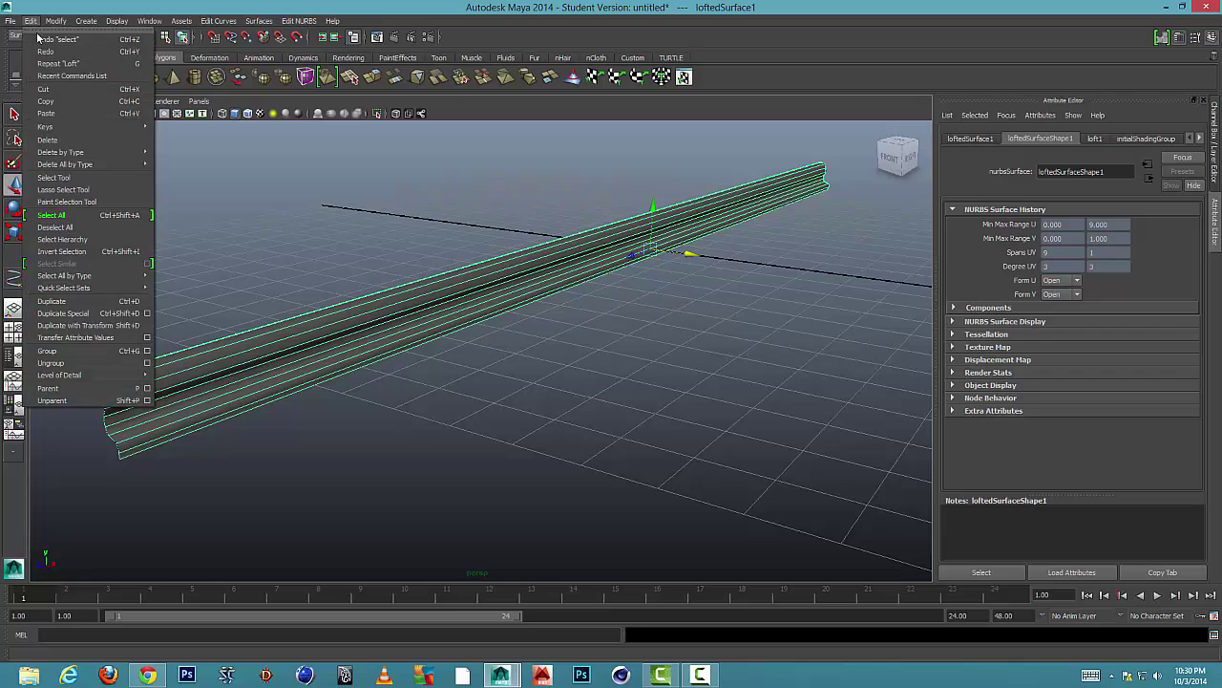
{"action": "mouse_move", "coordinate": [81, 153]}
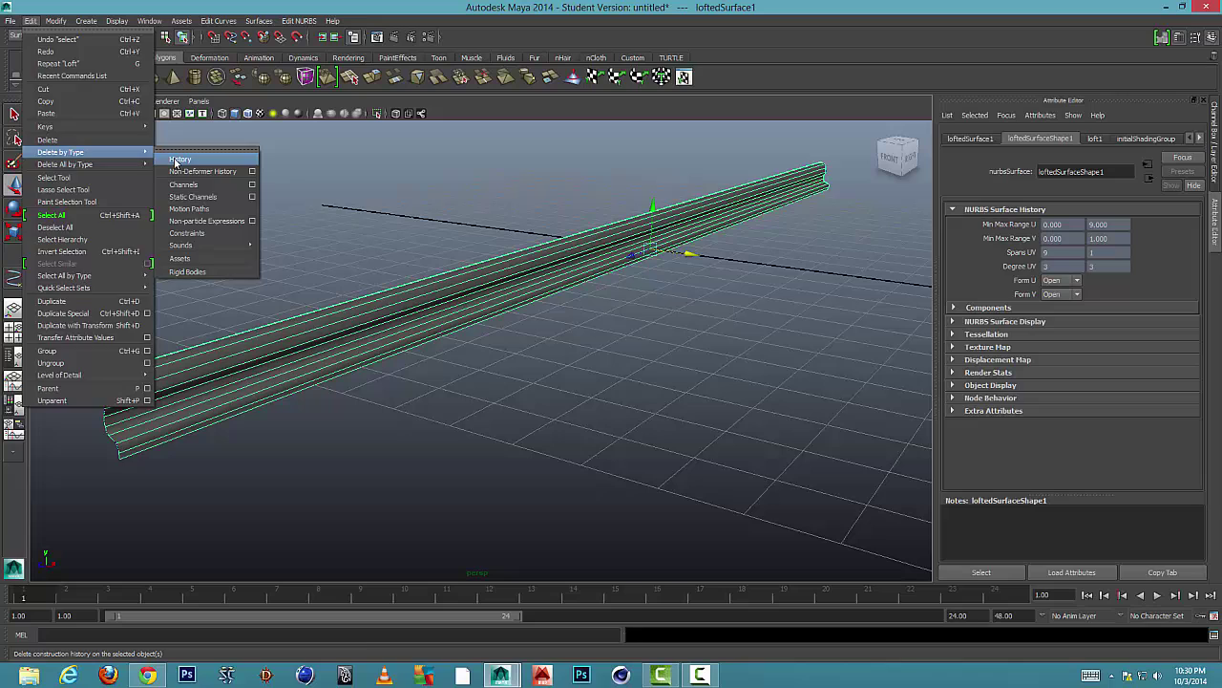
{"action": "left_click", "coordinate": [178, 160]}
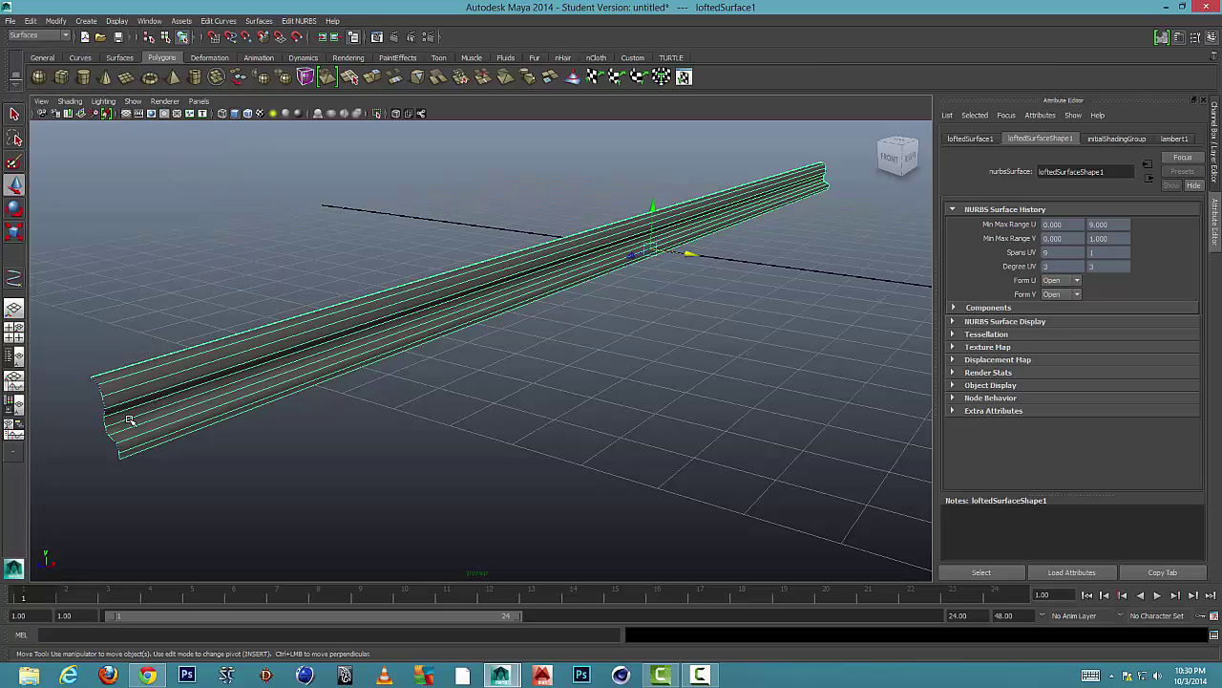
Move profile curve curve2 away from the surface to X 3.867
{"action": "left_click", "coordinate": [101, 399]}
{"action": "left_click", "coordinate": [101, 397]}
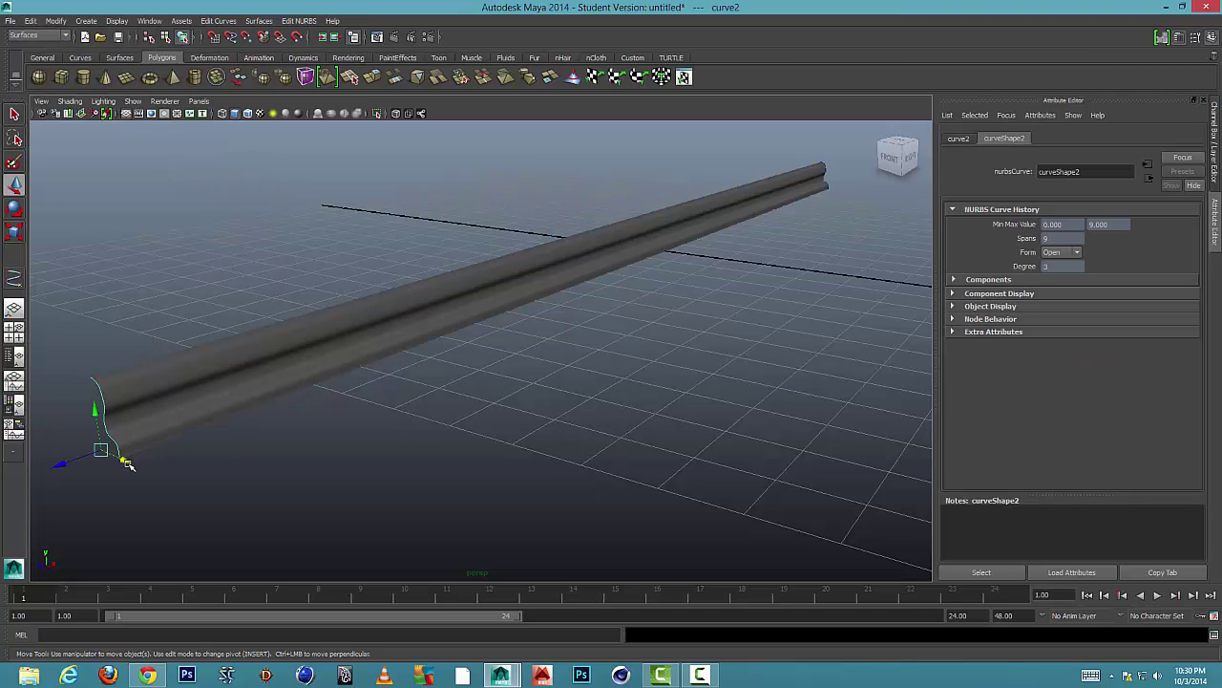
{"action": "left_click_drag", "start_coordinate": [127, 463], "coordinate": [459, 580]}
{"action": "key", "text": "w"}
{"action": "middle_click_drag", "start_coordinate": [507, 571], "coordinate": [349, 497]}
Shift loftedSurface1 to X -2.965, confirming it no longer follows the profile curves
{"action": "left_click", "coordinate": [368, 296]}
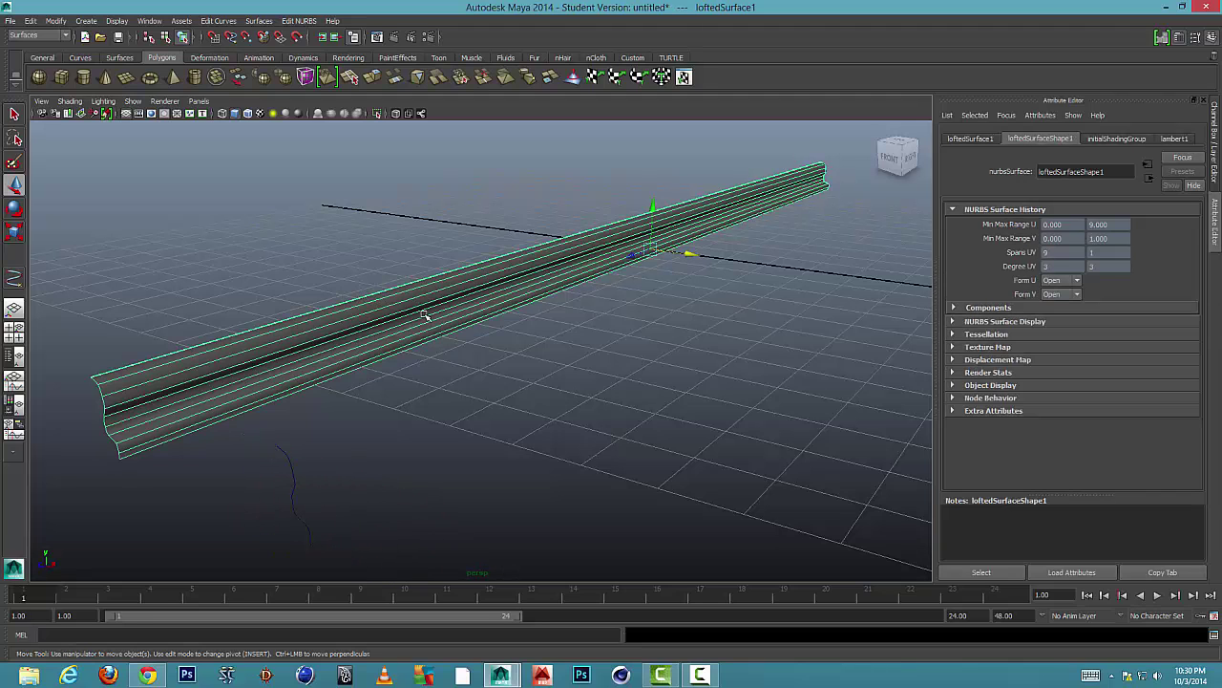
{"action": "left_click_drag", "start_coordinate": [659, 248], "coordinate": [587, 237]}
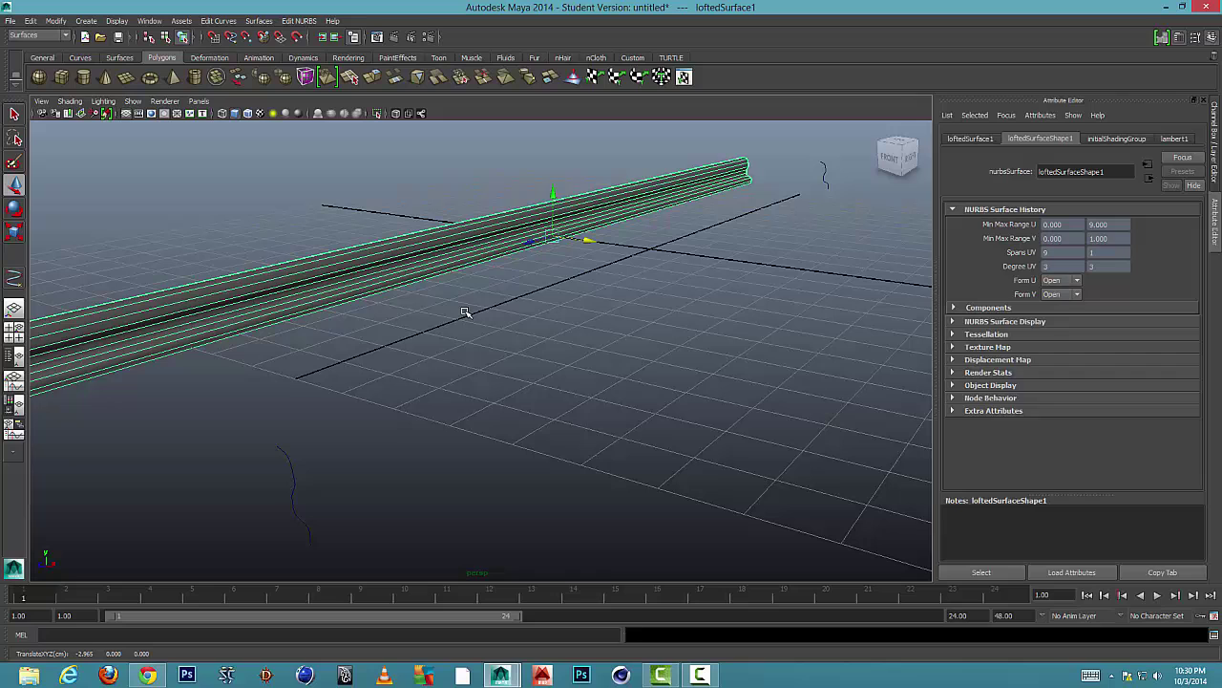
{"action": "left_click_drag", "start_coordinate": [212, 444], "coordinate": [413, 526]}
{"action": "left_click", "coordinate": [477, 450]}
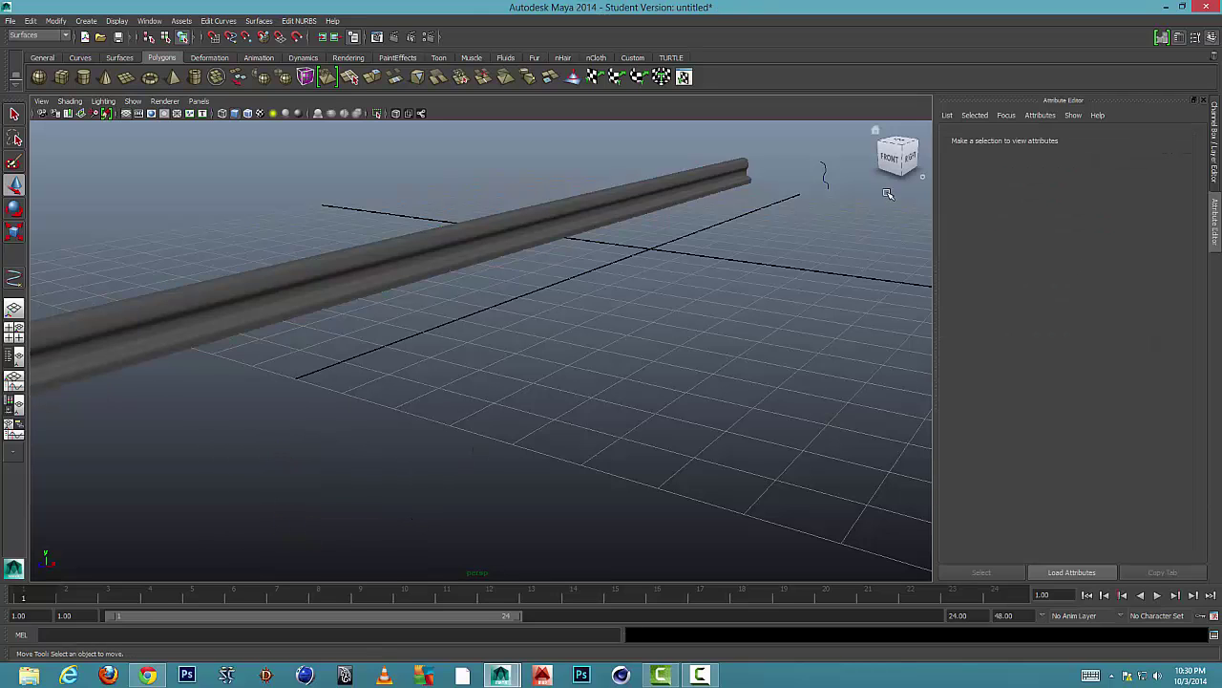
{"action": "left_click", "coordinate": [816, 177]}
{"action": "left_click", "coordinate": [852, 251]}
{"action": "left_click", "coordinate": [581, 240]}
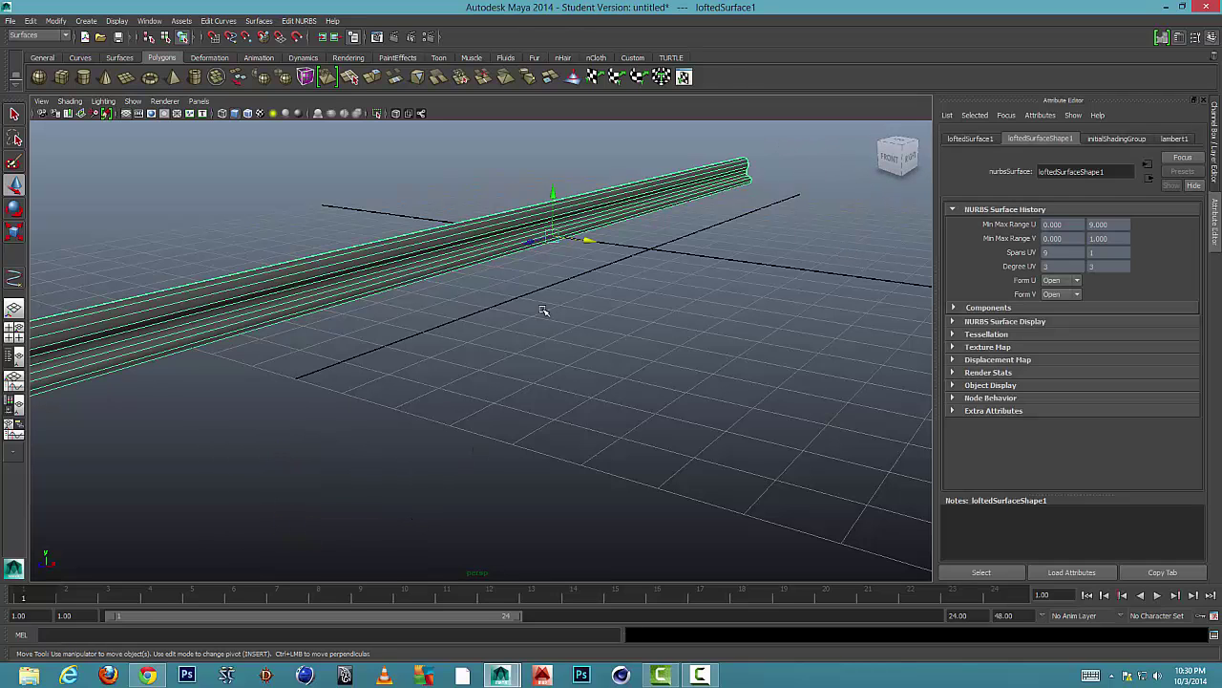
{"action": "left_click_drag", "start_coordinate": [580, 239], "coordinate": [550, 337], "text": "alt"}
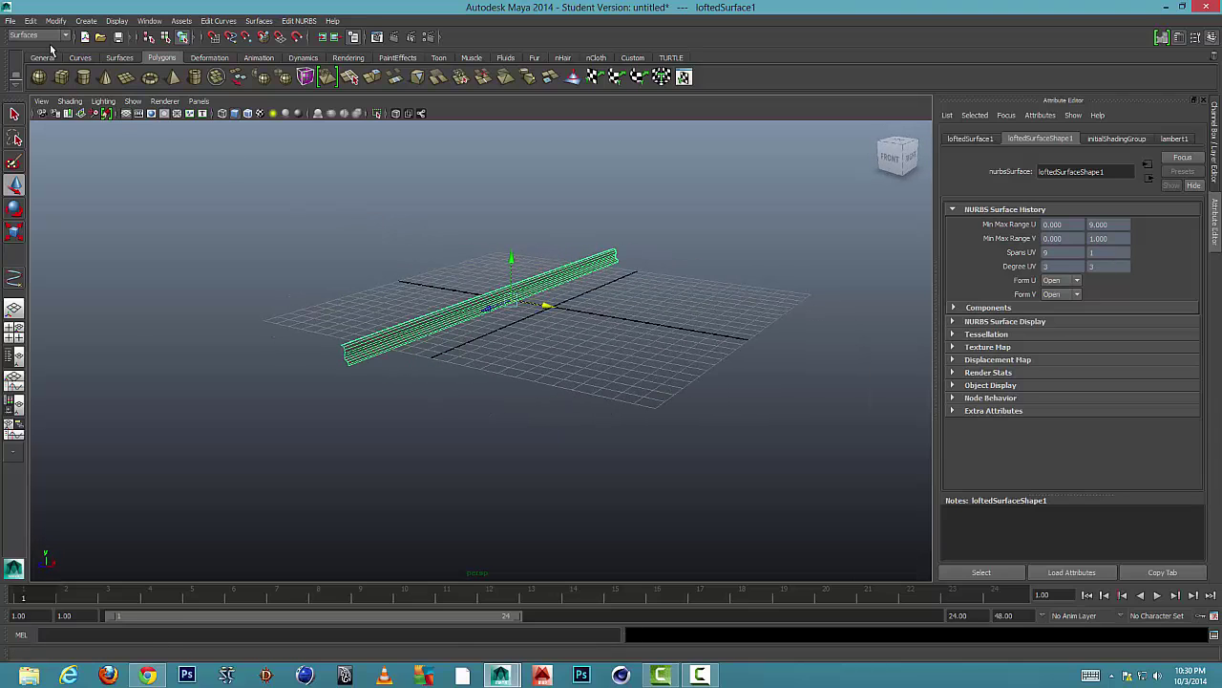
{"action": "left_click", "coordinate": [10, 21]}
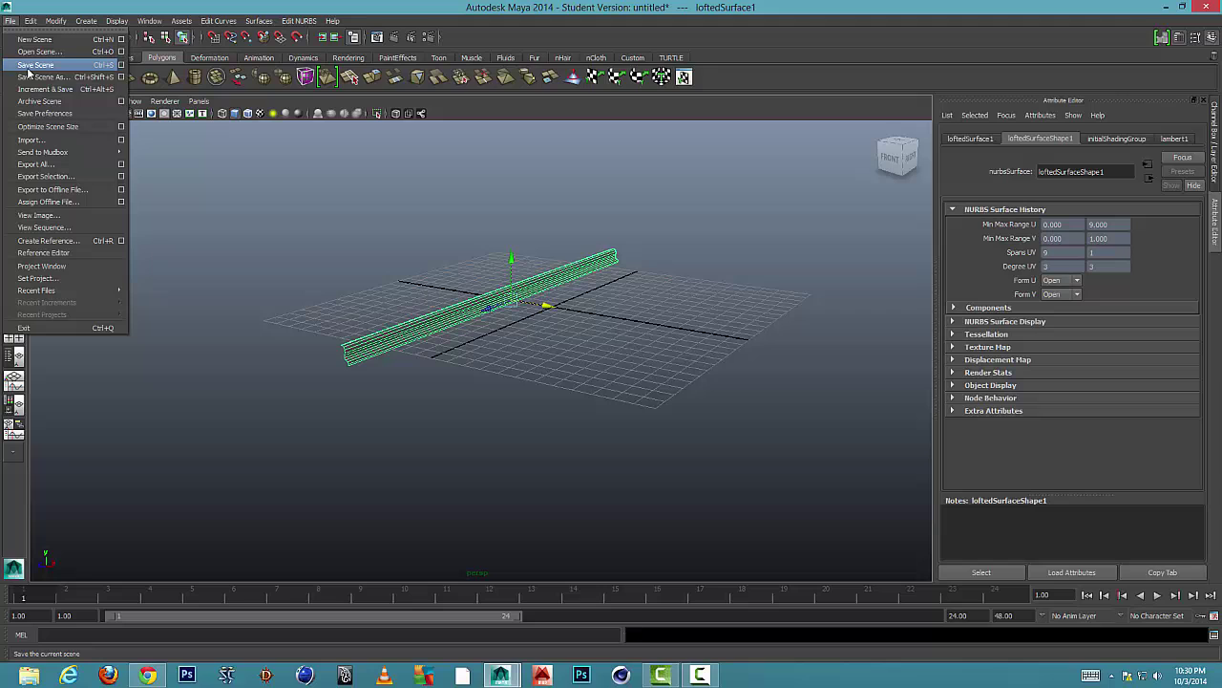
{"action": "left_click", "coordinate": [38, 76]}
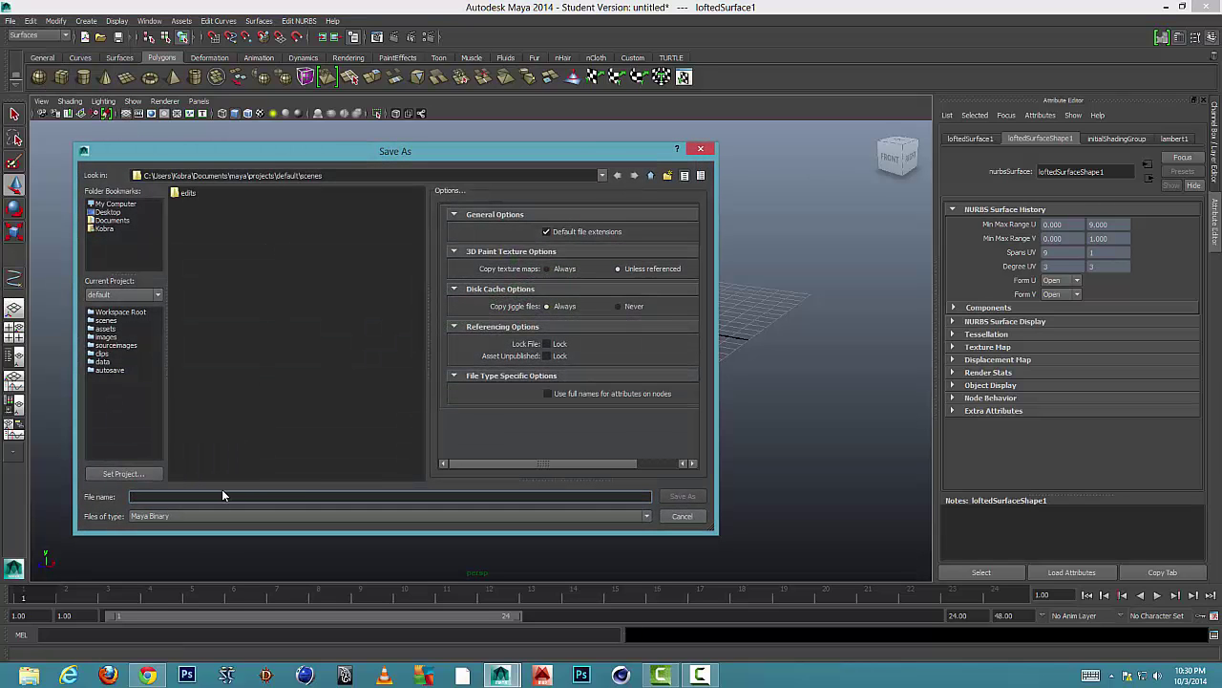
{"action": "type", "text": "cxz"}
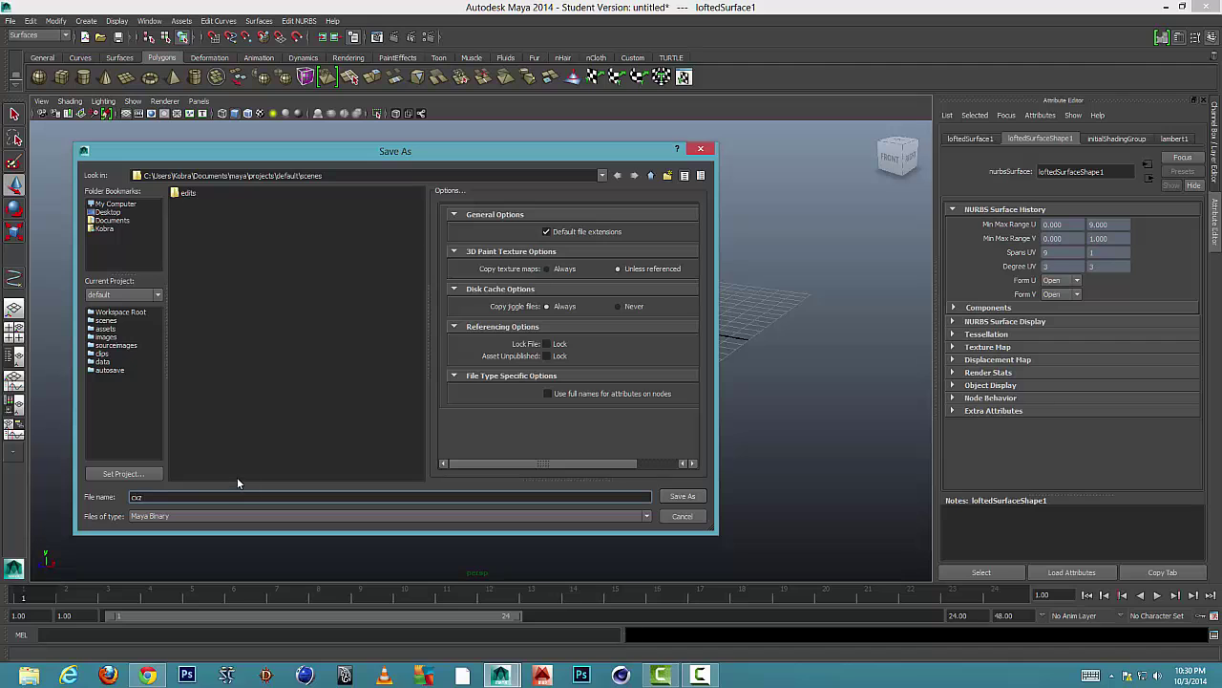
{"action": "key", "text": "BackSpace"}
{"action": "key", "text": "BackSpace"}
{"action": "key", "text": "BackSpace"}
{"action": "left_click", "coordinate": [685, 516]}
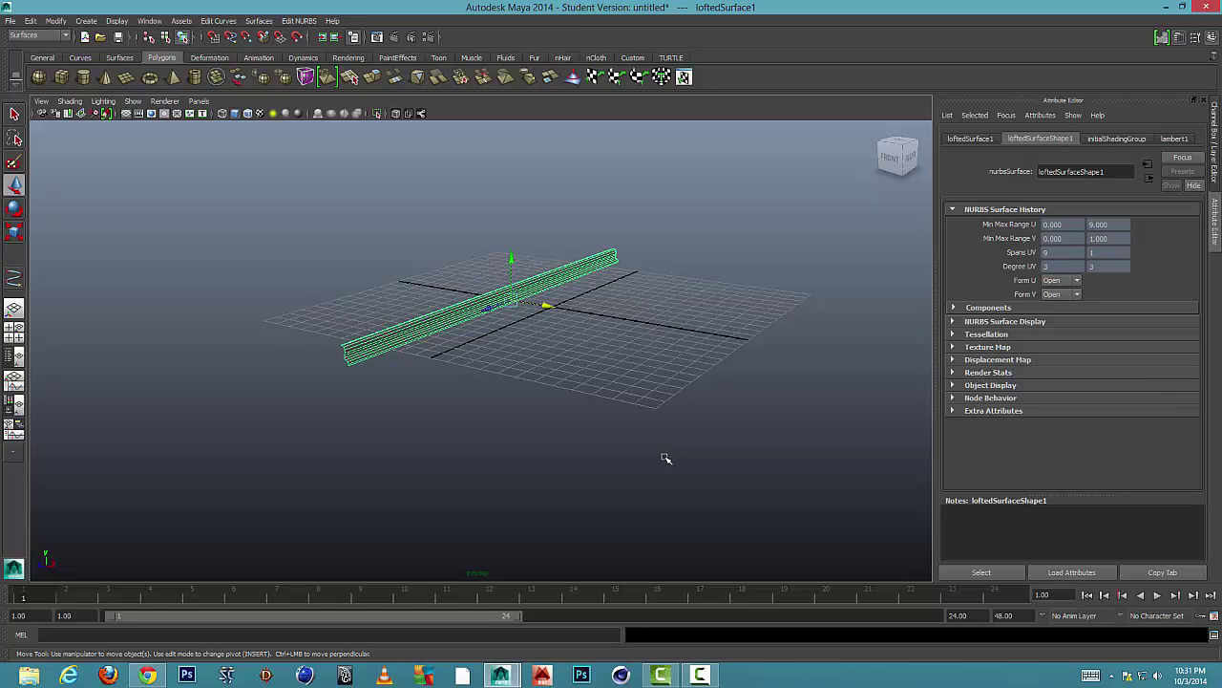
{"action": "left_click", "coordinate": [10, 20]}
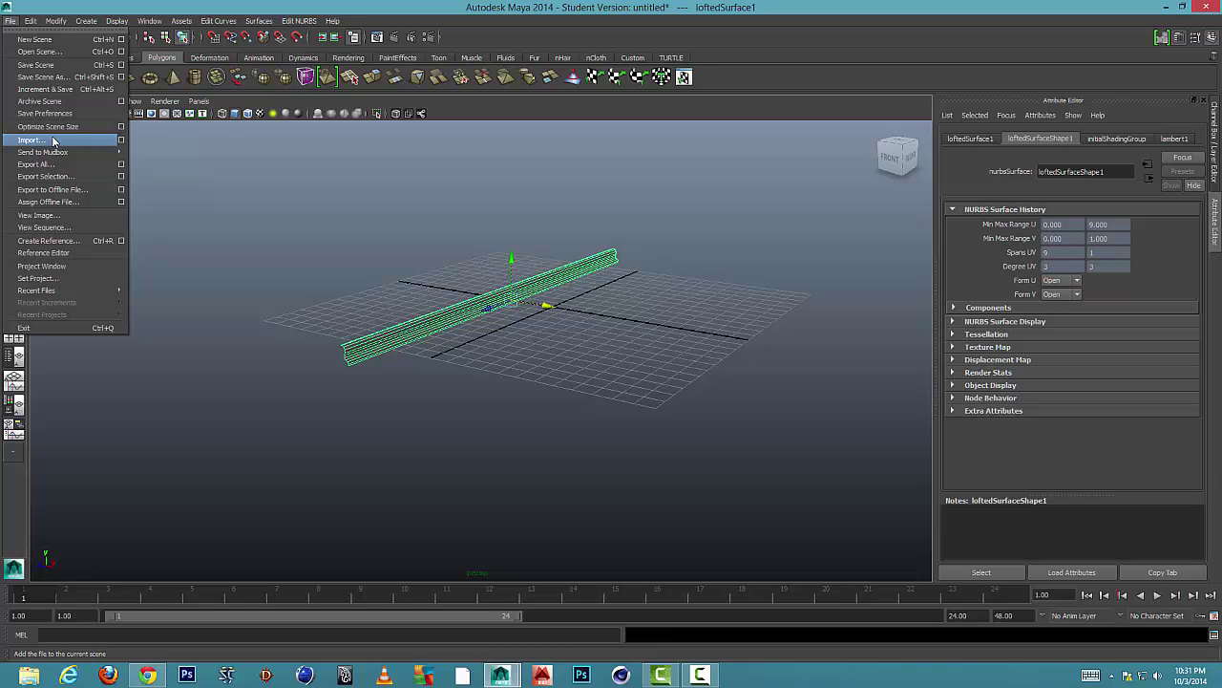
{"action": "left_click", "coordinate": [236, 162]}
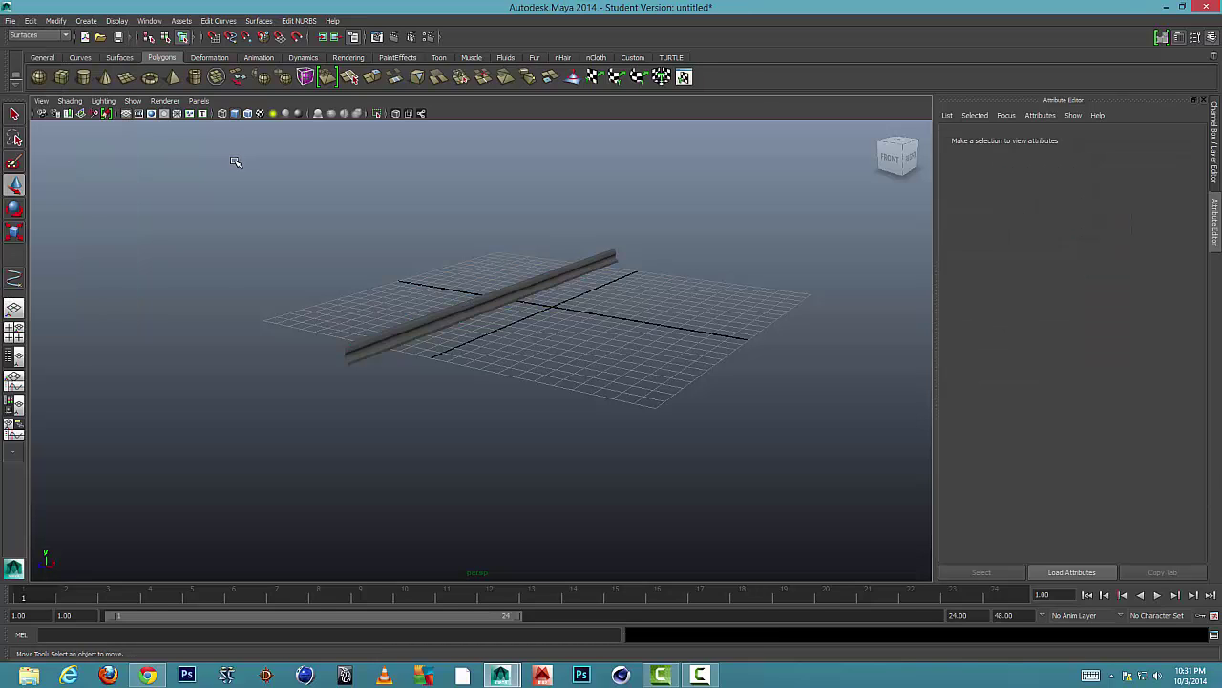